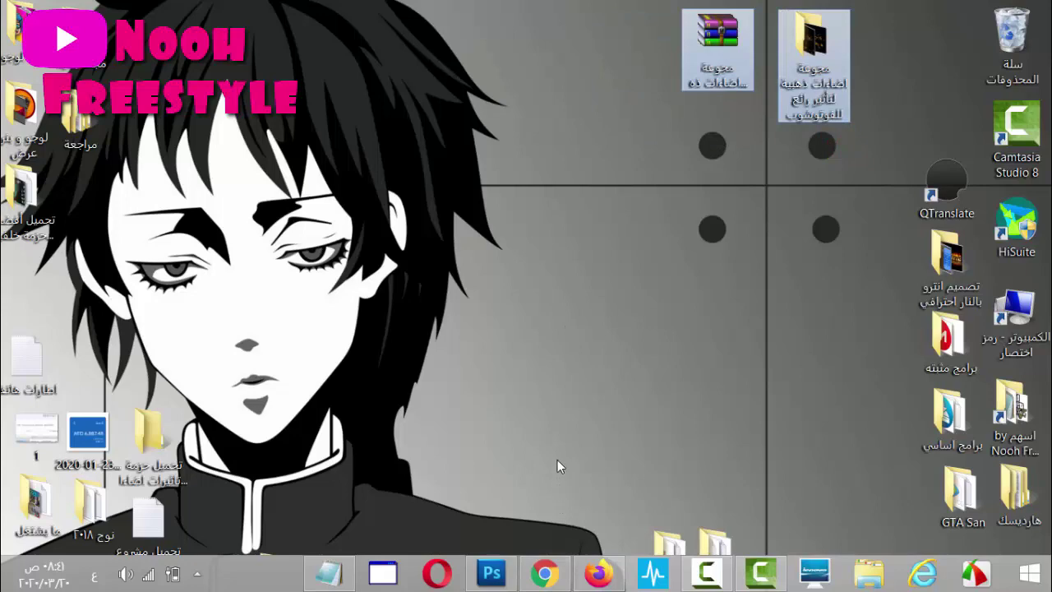
# Step: Switch to Chrome and find the download link in the gold lighting effects blog post
pyautogui.click(544, 573)
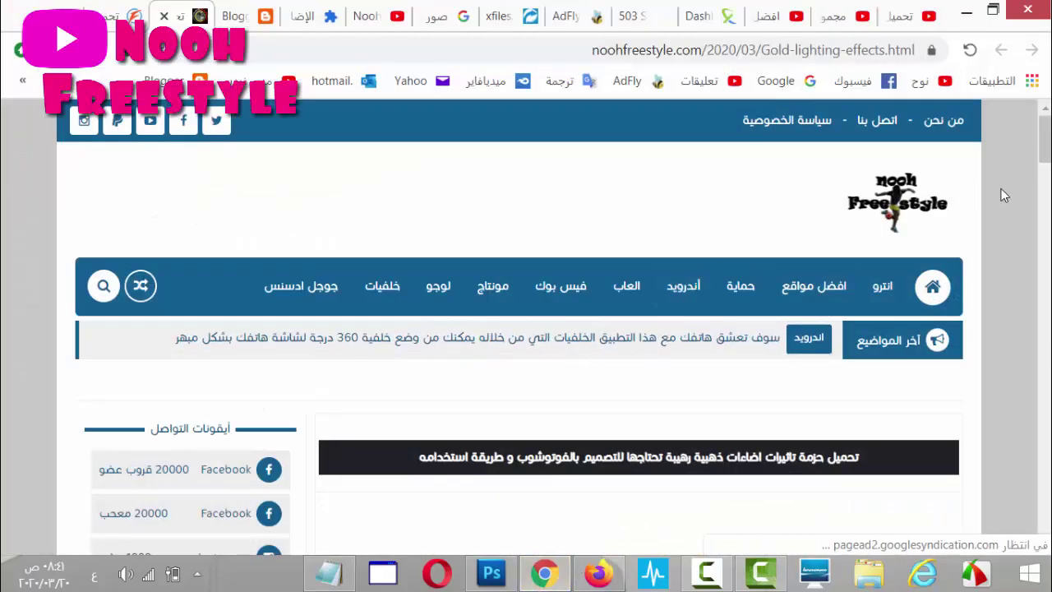
pyautogui.scroll(-4, 1001, 189)
pyautogui.scroll(-4, 1001, 188)
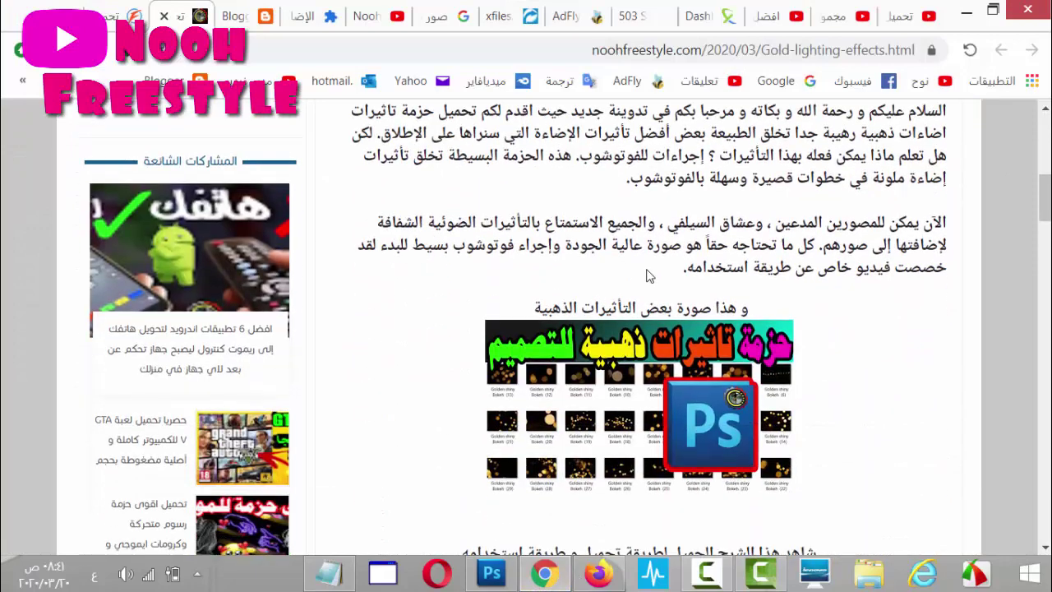
pyautogui.moveTo(646, 276); pyautogui.dragTo(946, 111)
pyautogui.scroll(-4, 782, 260)
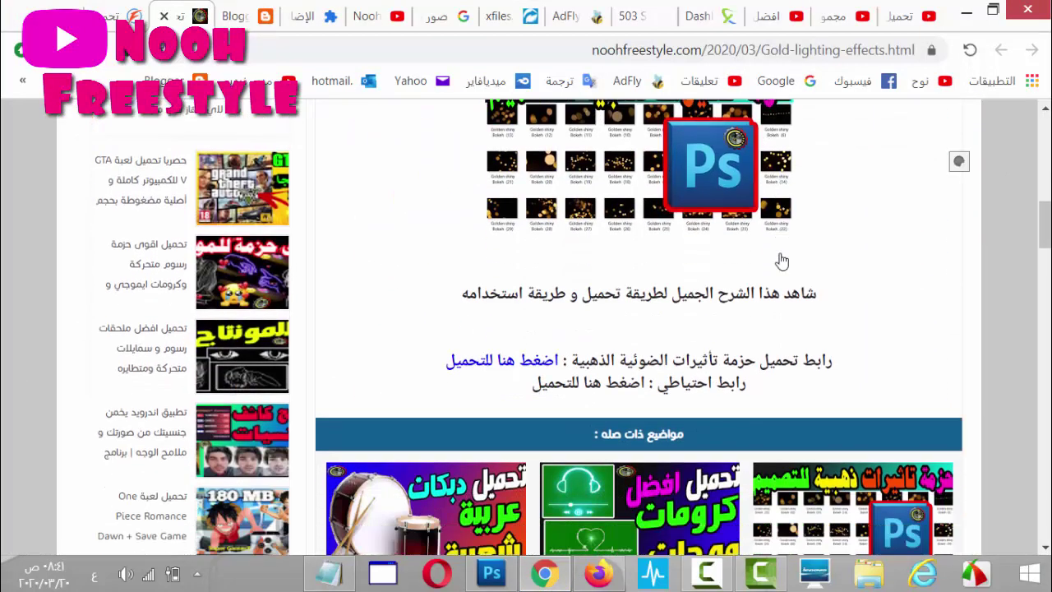
pyautogui.click(539, 331)
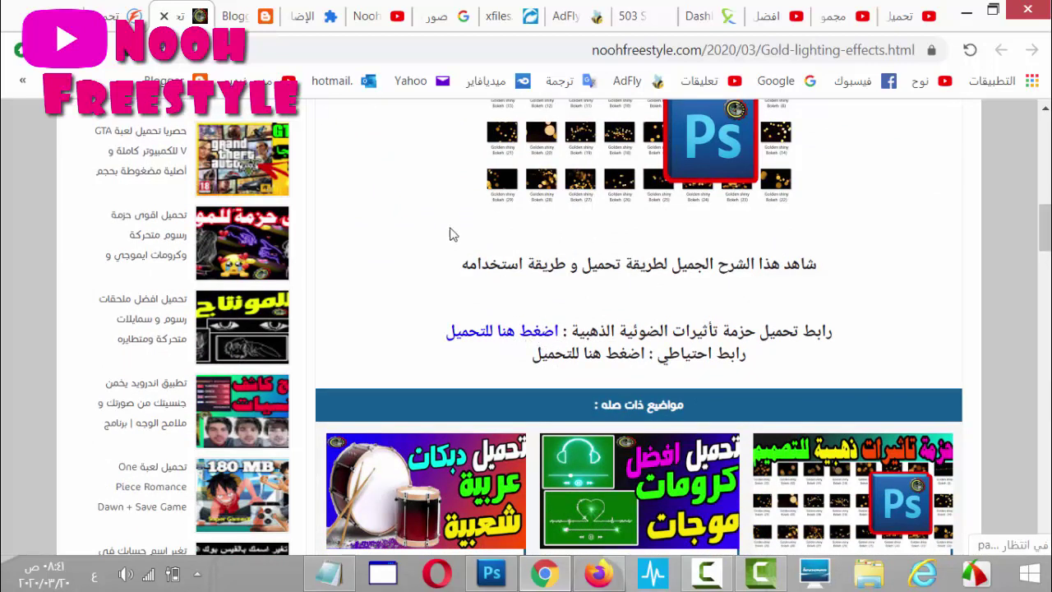
# Step: Check the File Upload download page for the golden lights archive, and return to the desktop
pyautogui.click(134, 17)
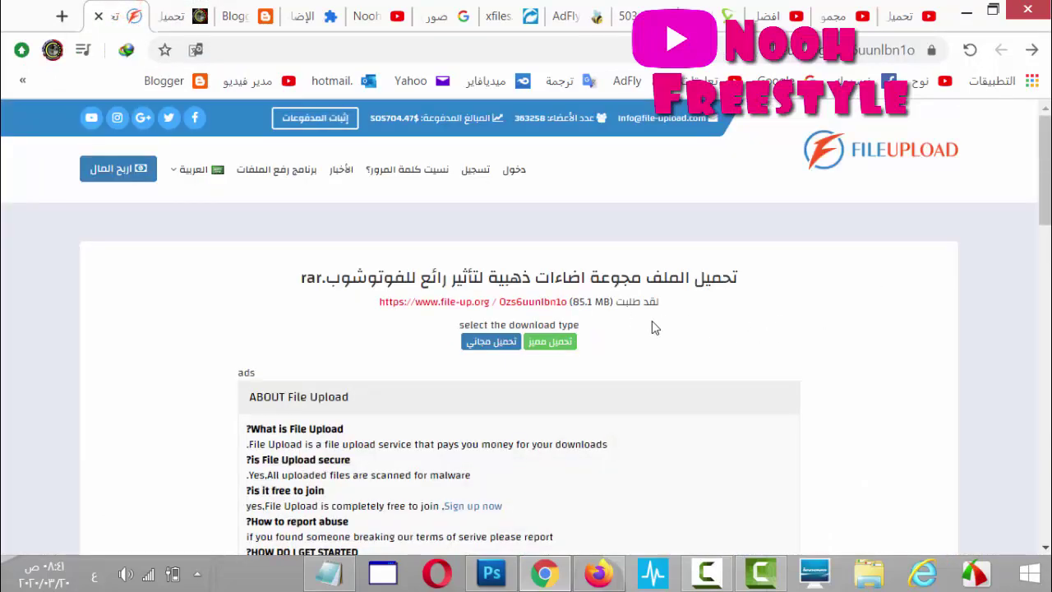
pyautogui.scroll(-1, 634, 331)
pyautogui.scroll(1, 583, 282)
pyautogui.click(967, 11)
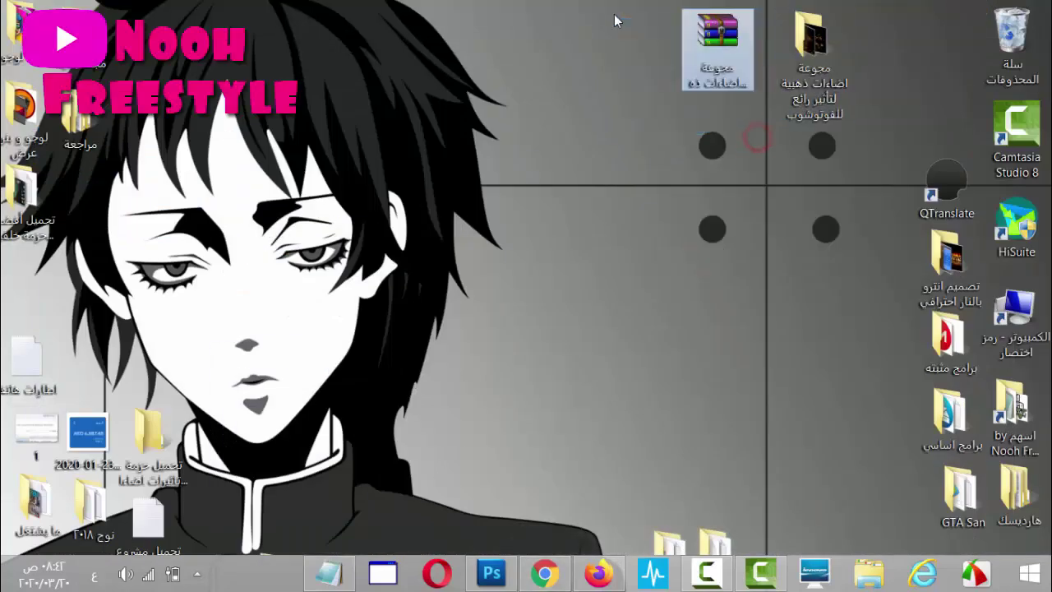
# Step: Review the extraction options of the golden lights archive, and browse the bokeh images in the extracted folder beside it
pyautogui.click(716, 38)
pyautogui.rightClick(716, 38)
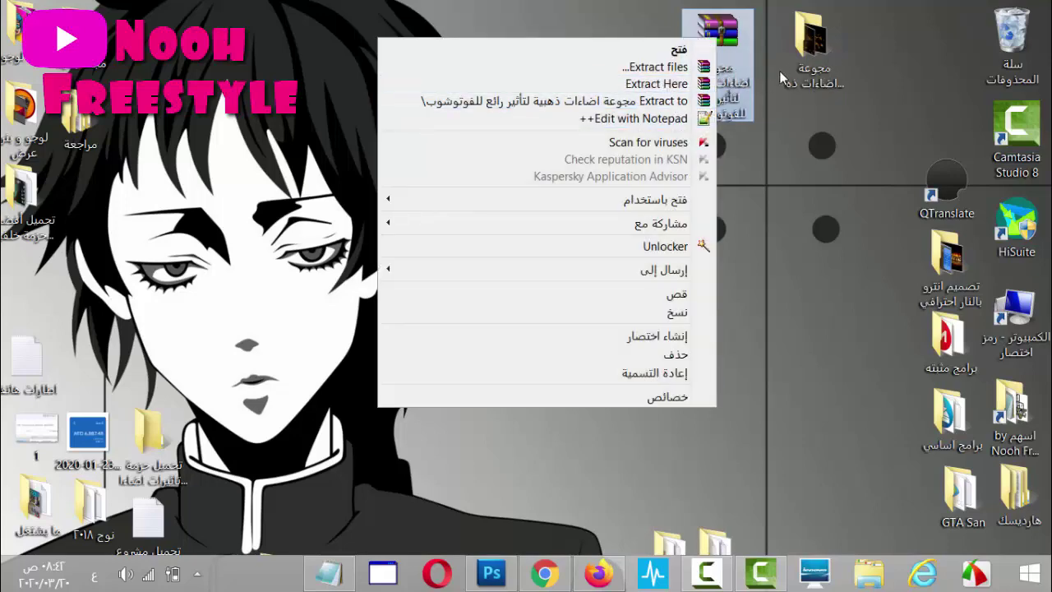
pyautogui.click(657, 100)
pyautogui.doubleClick(787, 93)
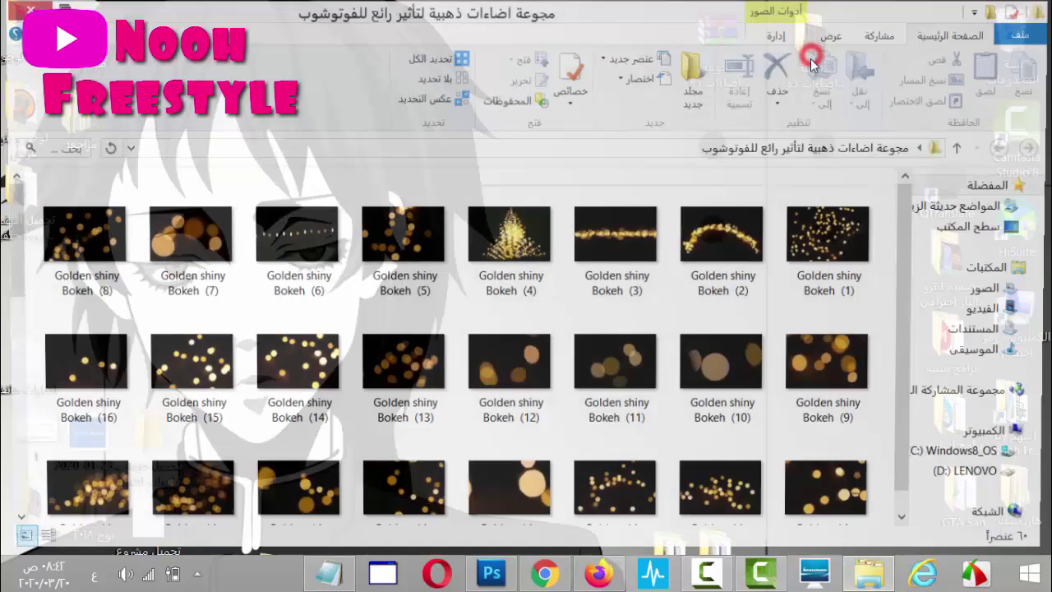
pyautogui.scroll(-10, 422, 283)
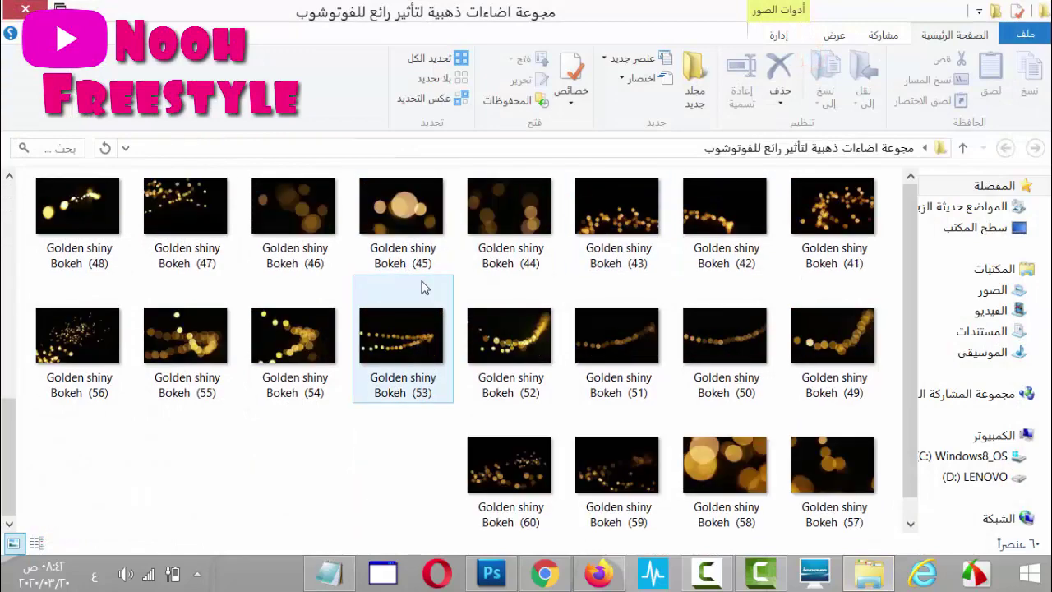
pyautogui.click(25, 8)
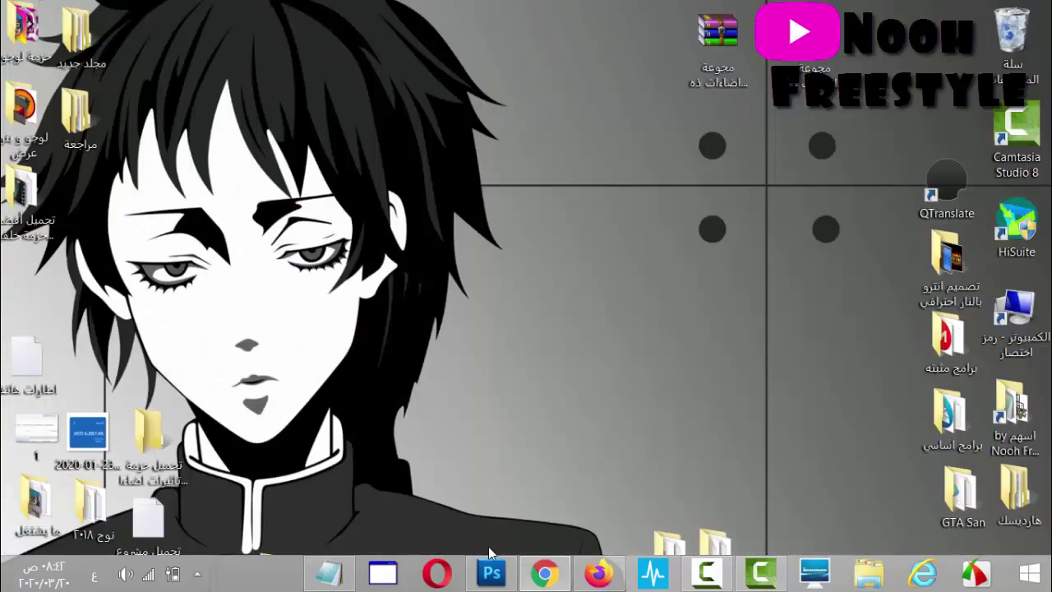
# Step: Switch to Photoshop, view the 3723.jpg photo and make the 3181.jpg portrait the active document
pyautogui.click(496, 576)
pyautogui.click(343, 61)
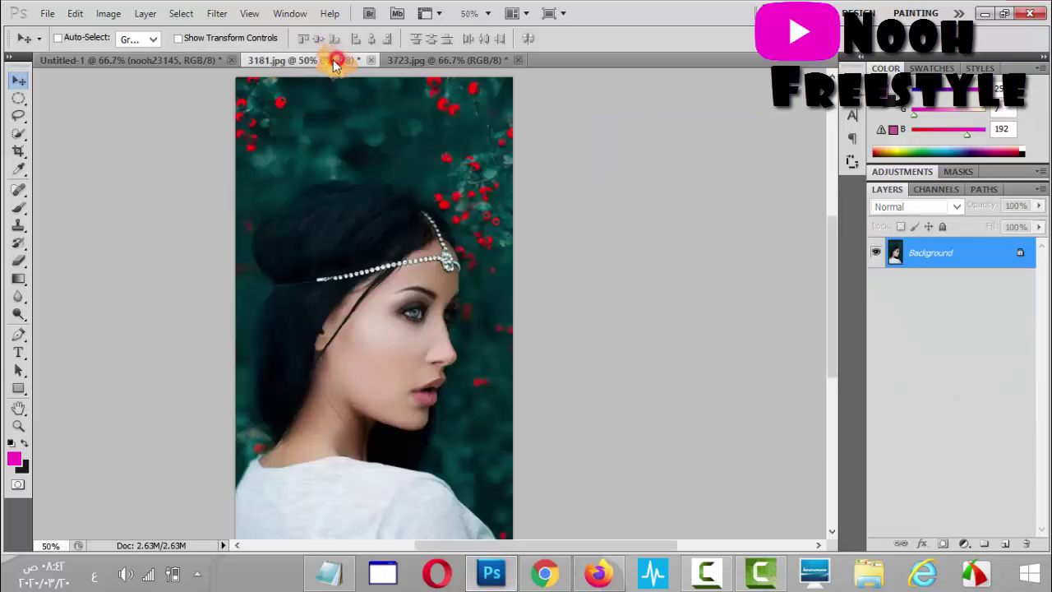
pyautogui.click(454, 61)
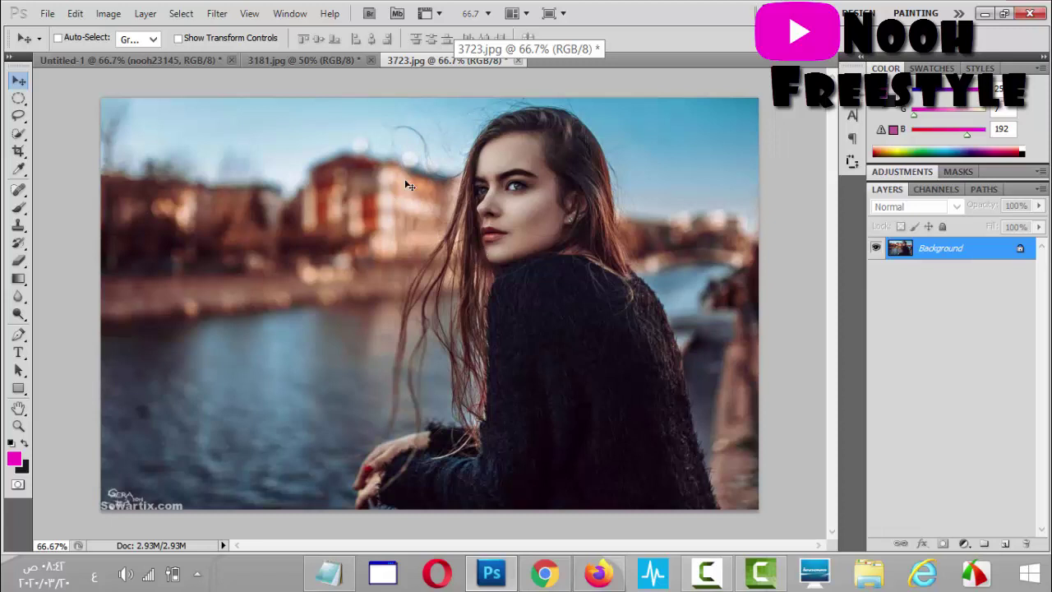
pyautogui.click(325, 60)
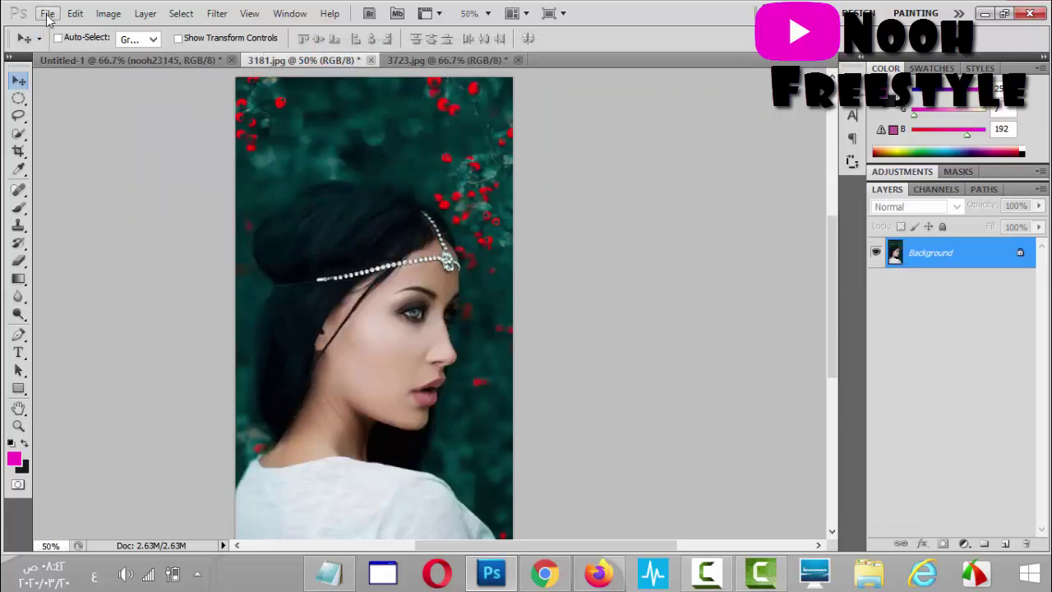
# Step: Place the image Golden shiny Bokeh (32) from the desktop's golden lights folder into the 3181.jpg portrait
pyautogui.click(47, 14)
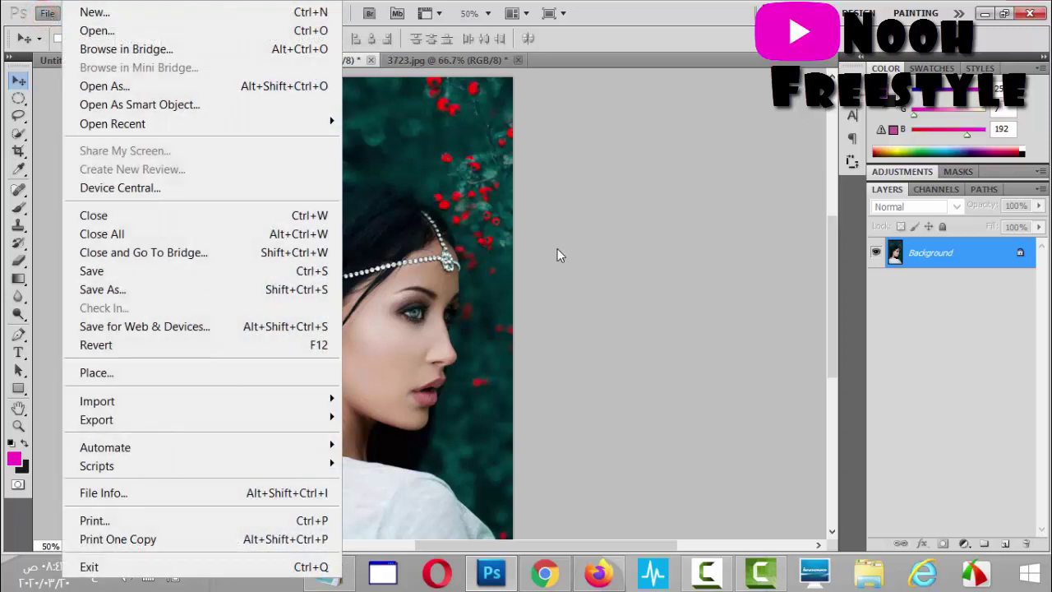
pyautogui.click(108, 373)
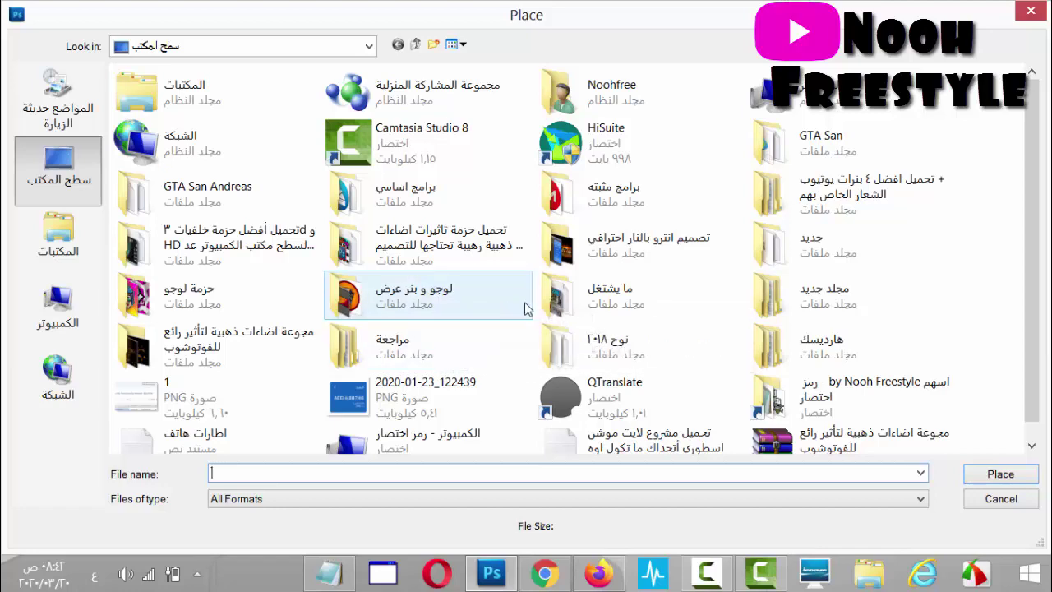
pyautogui.doubleClick(218, 345)
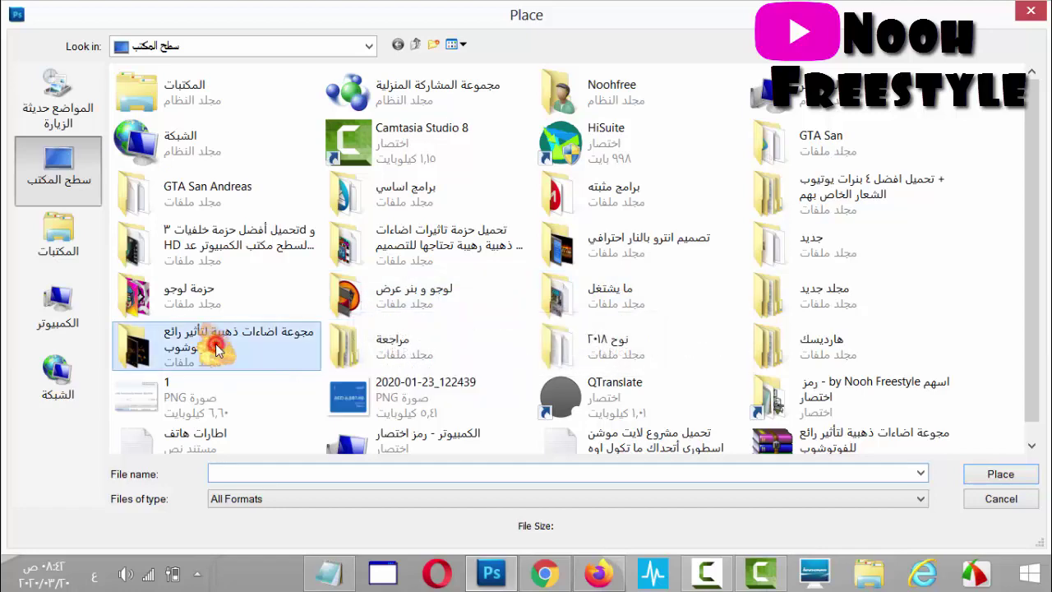
pyautogui.click(574, 292)
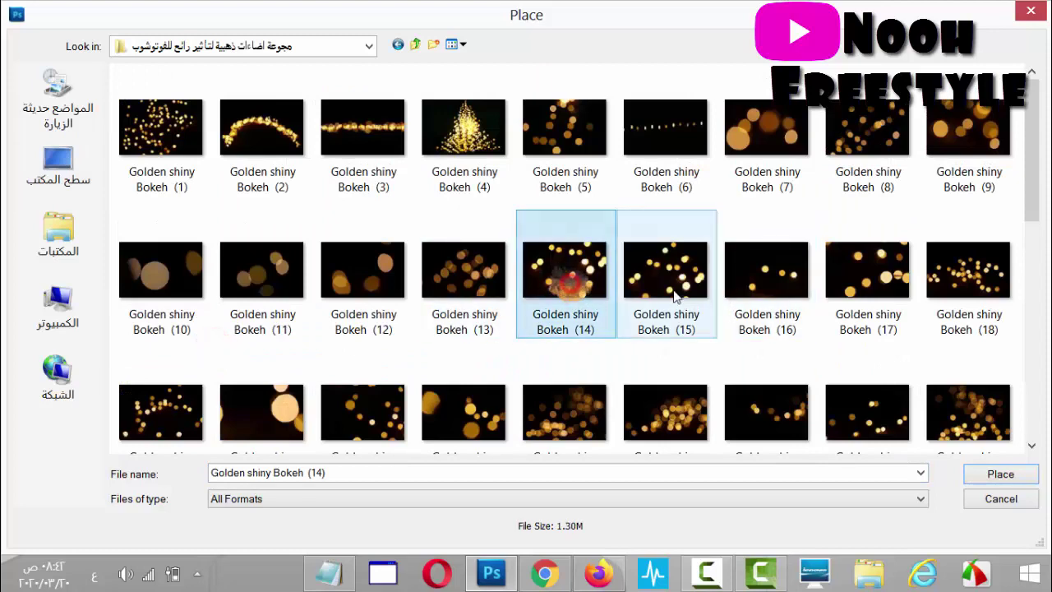
pyautogui.scroll(-3, 669, 294)
pyautogui.scroll(3, 668, 292)
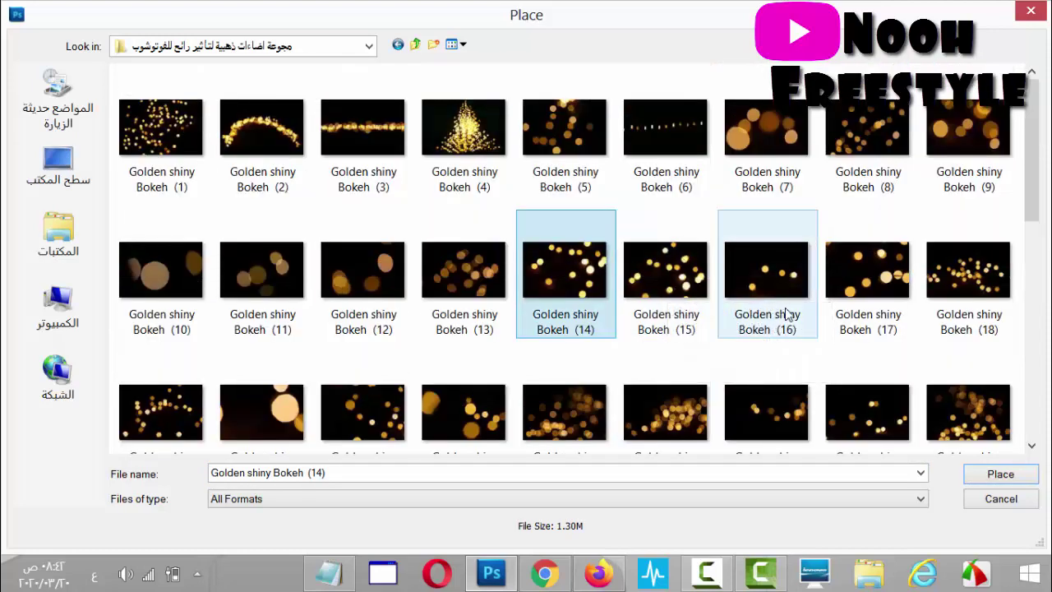
pyautogui.scroll(-3, 784, 316)
pyautogui.scroll(3, 783, 311)
pyautogui.scroll(-3, 749, 354)
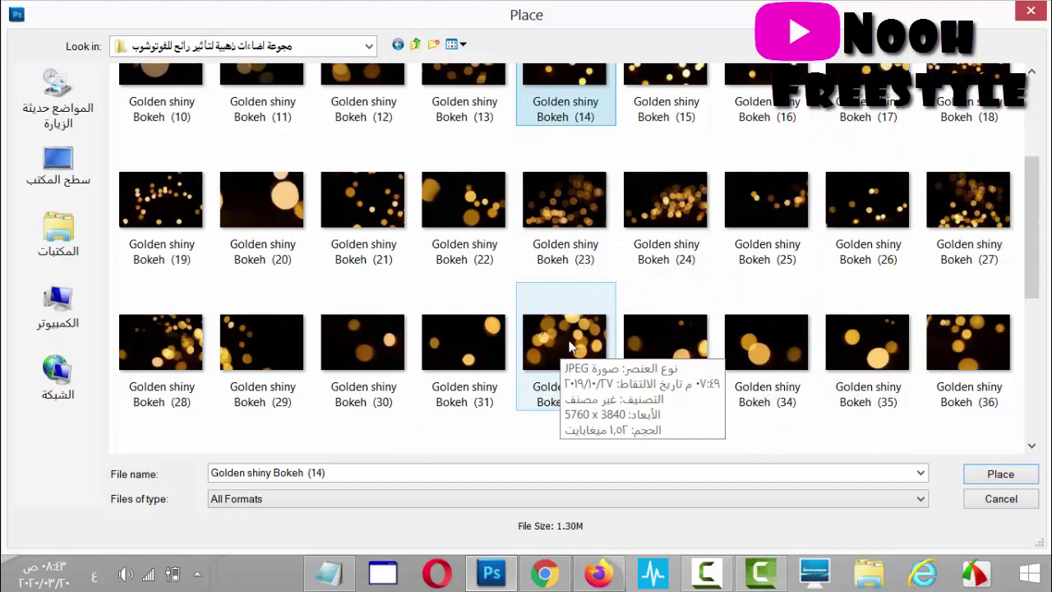
pyautogui.doubleClick(569, 344)
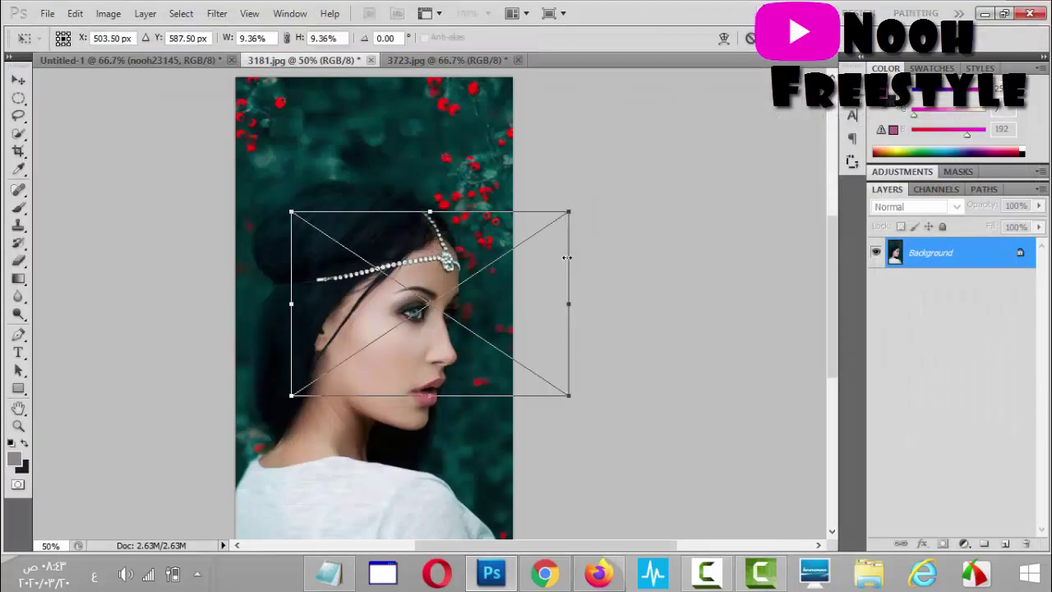
# Step: Align the placed bokeh image with the portrait's upper edge and set its blend mode to Screen
pyautogui.moveTo(440, 342); pyautogui.dragTo(388, 216)
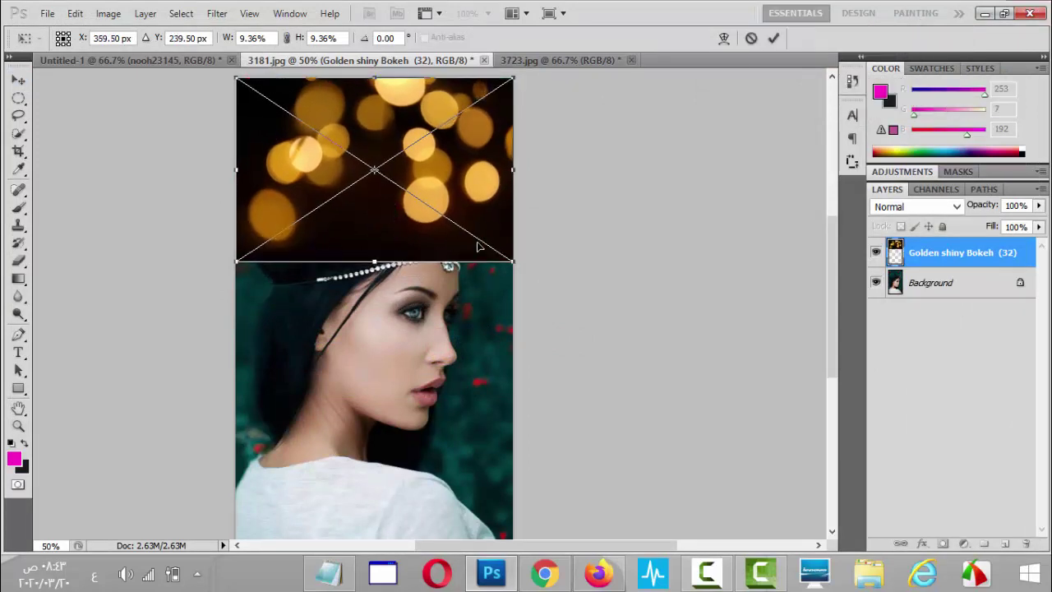
pyautogui.click(777, 37)
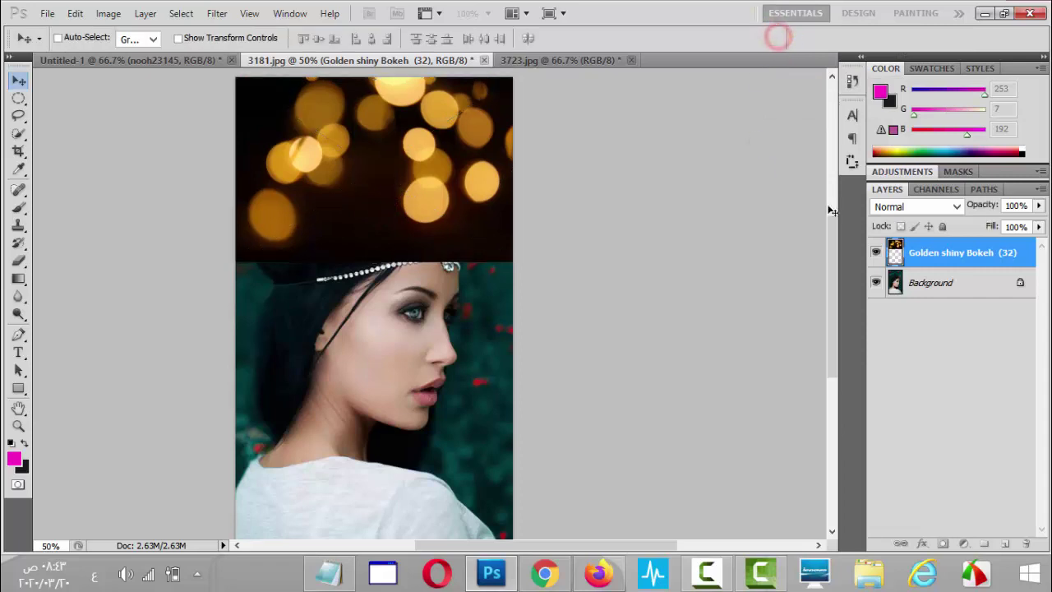
pyautogui.click(956, 208)
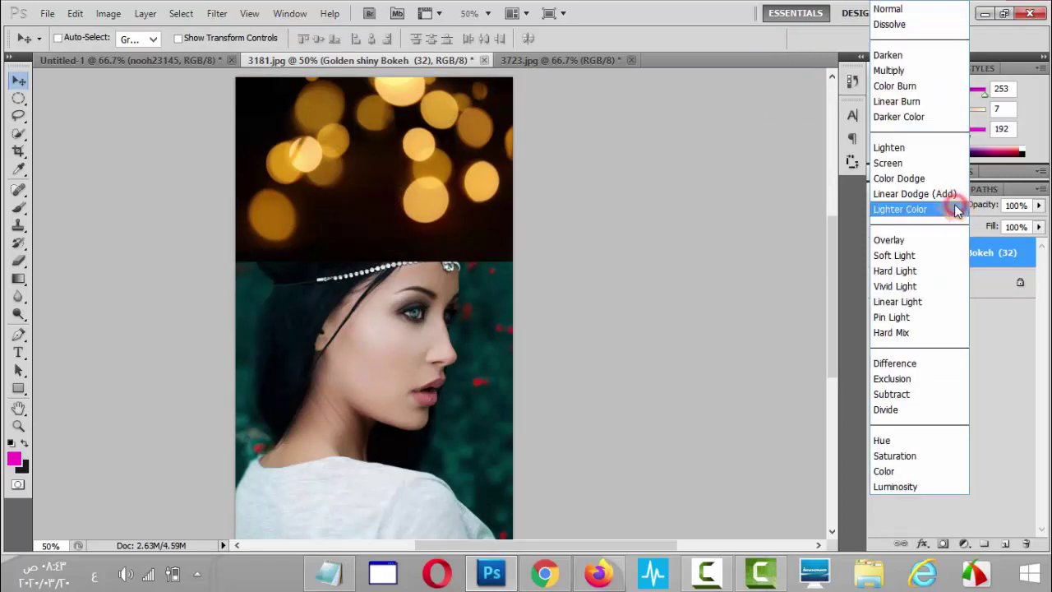
pyautogui.click(909, 163)
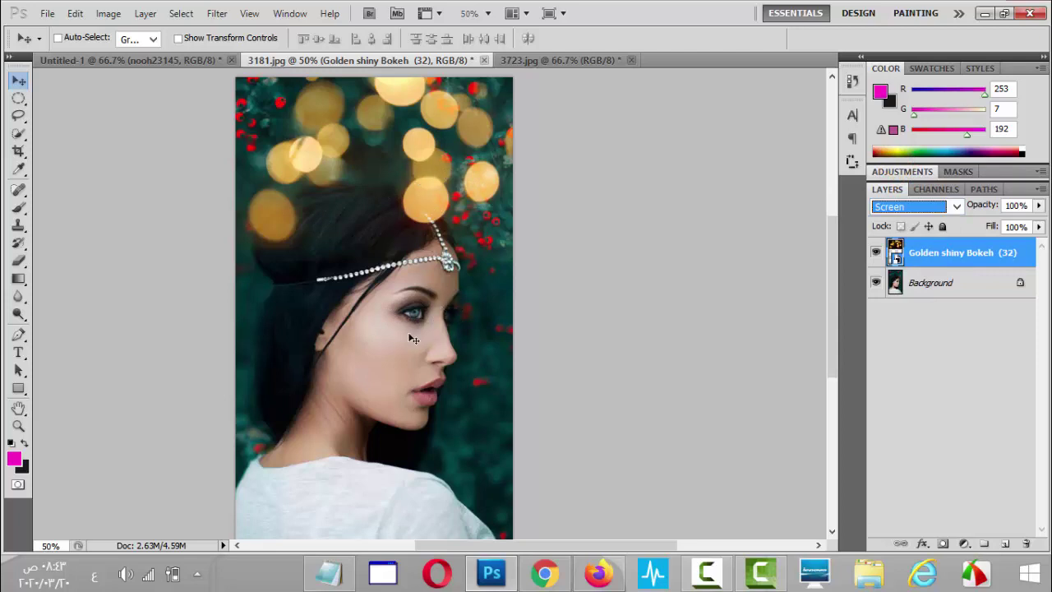
# Step: Duplicate the Golden shiny Bokeh (32) layer and move the copy down over the woman's face
pyautogui.rightClick(938, 256)
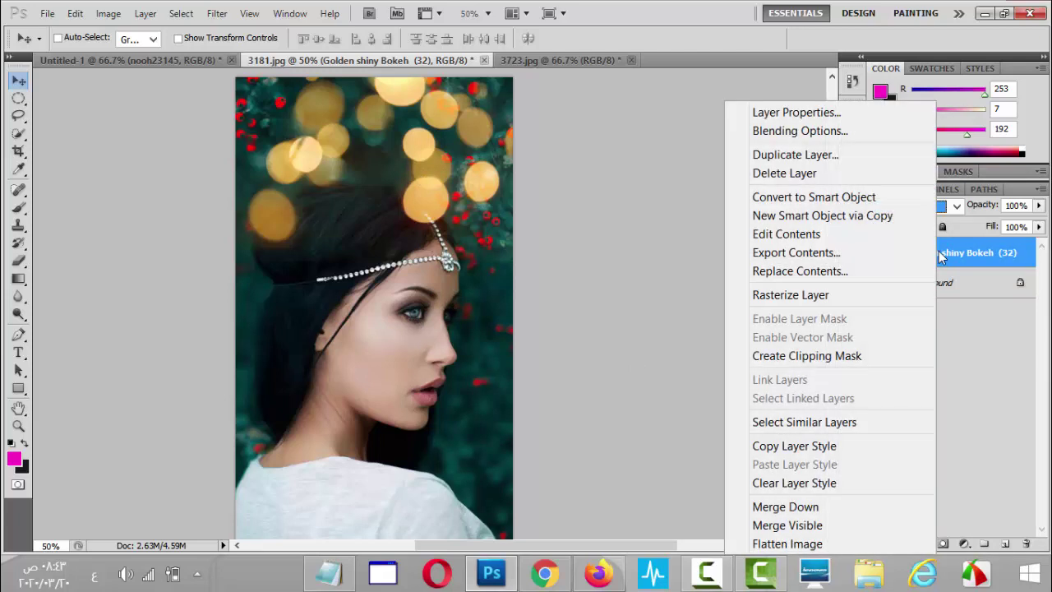
pyautogui.click(810, 156)
pyautogui.click(659, 174)
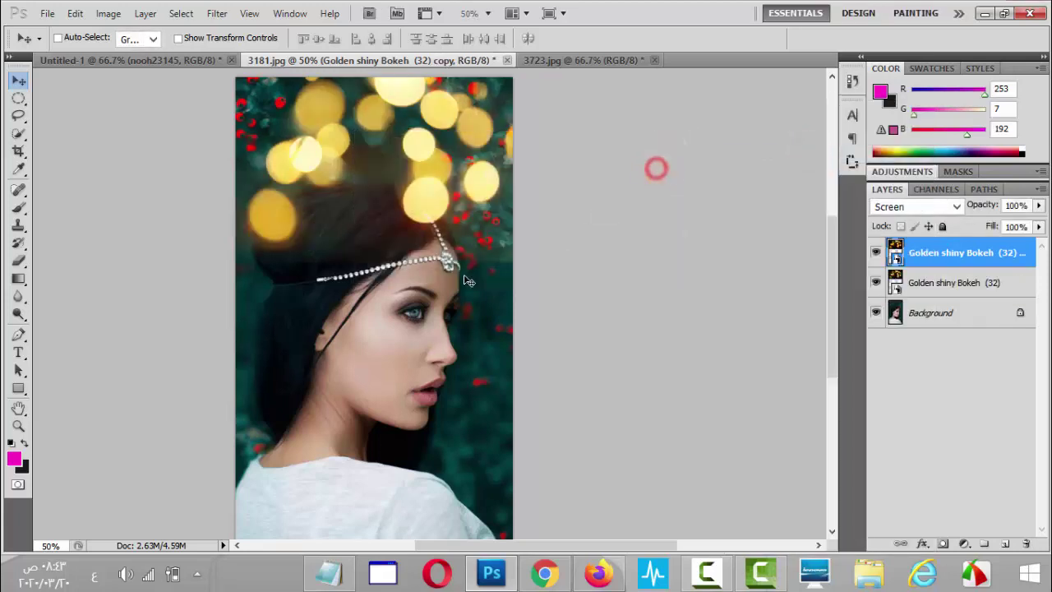
pyautogui.moveTo(411, 176); pyautogui.dragTo(412, 327)
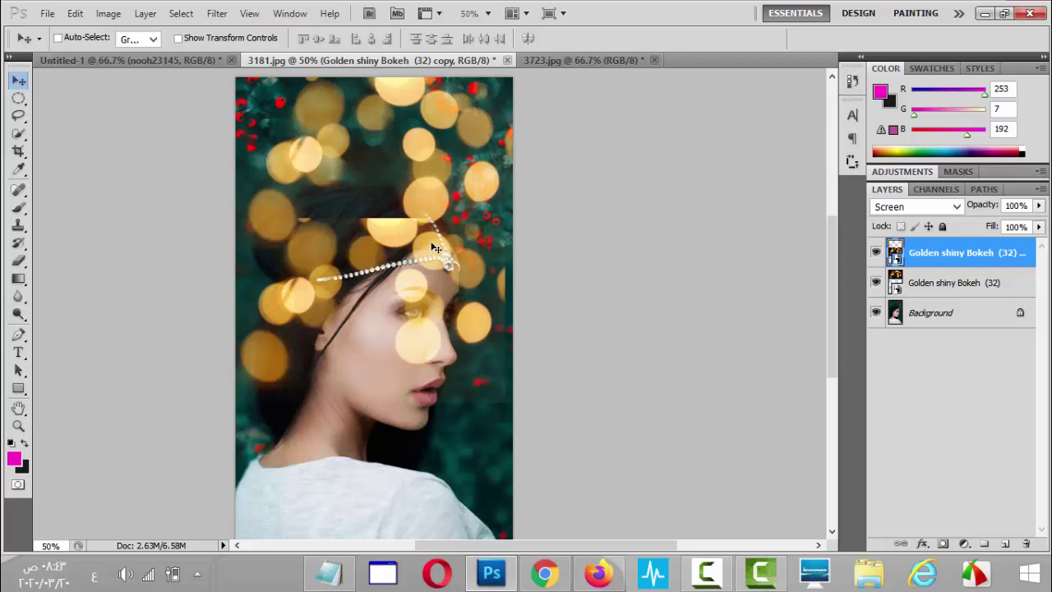
# Step: Rasterize the copied bokeh layer and erase its hard upper edge across the hair with the Eraser tool
pyautogui.click(21, 262)
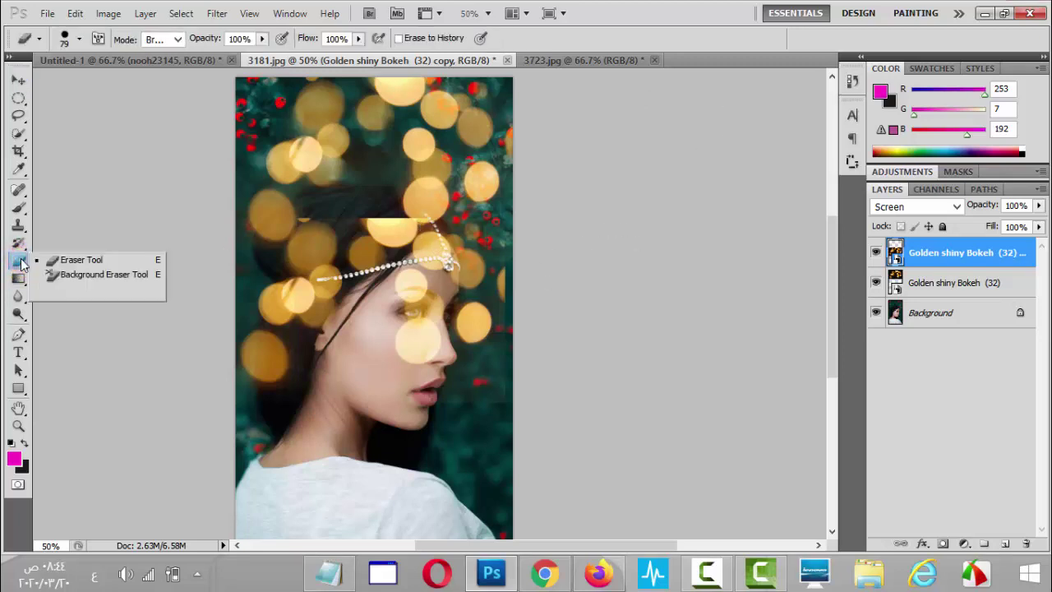
pyautogui.click(71, 260)
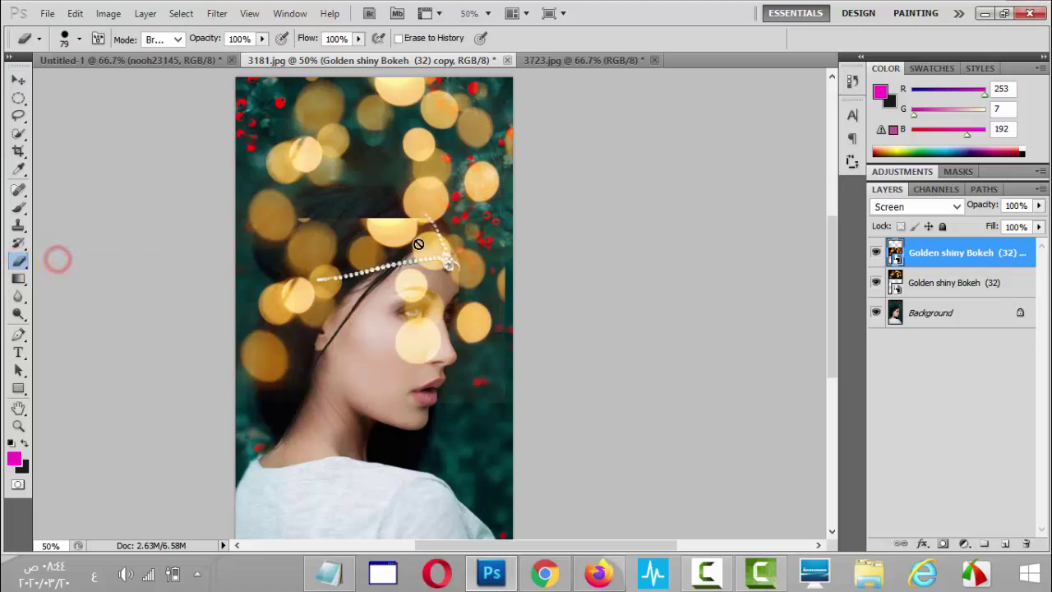
pyautogui.click(387, 232)
pyautogui.click(485, 236)
pyautogui.moveTo(407, 230); pyautogui.dragTo(366, 231)
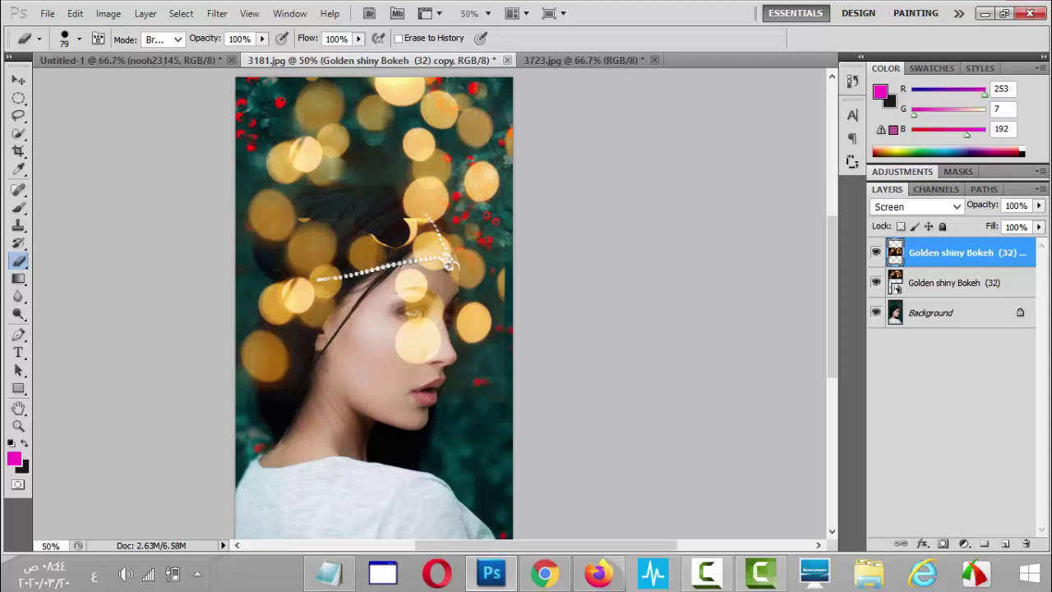
pyautogui.moveTo(411, 240)
pyautogui.mouseDown()
pyautogui.moveTo(410, 230)
pyautogui.moveTo(354, 211)
pyautogui.moveTo(305, 206)
pyautogui.moveTo(371, 213)
pyautogui.moveTo(434, 292)
pyautogui.mouseUp()
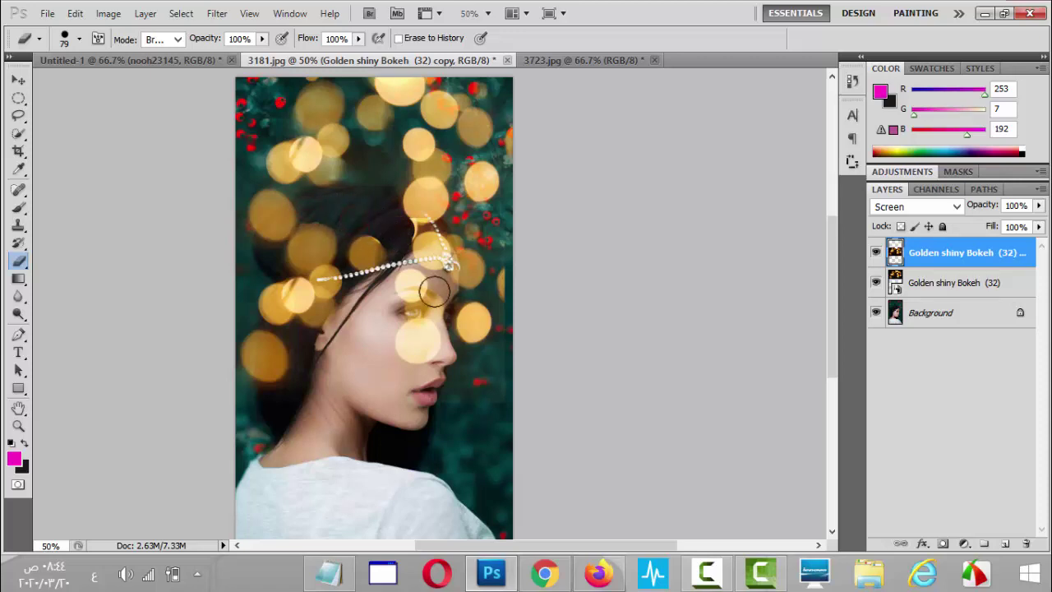
# Step: Reduce the eraser to 27 px and erase the bokeh copy's leftover hard edges on the hair above the pearl headband
pyautogui.rightClick(398, 222)
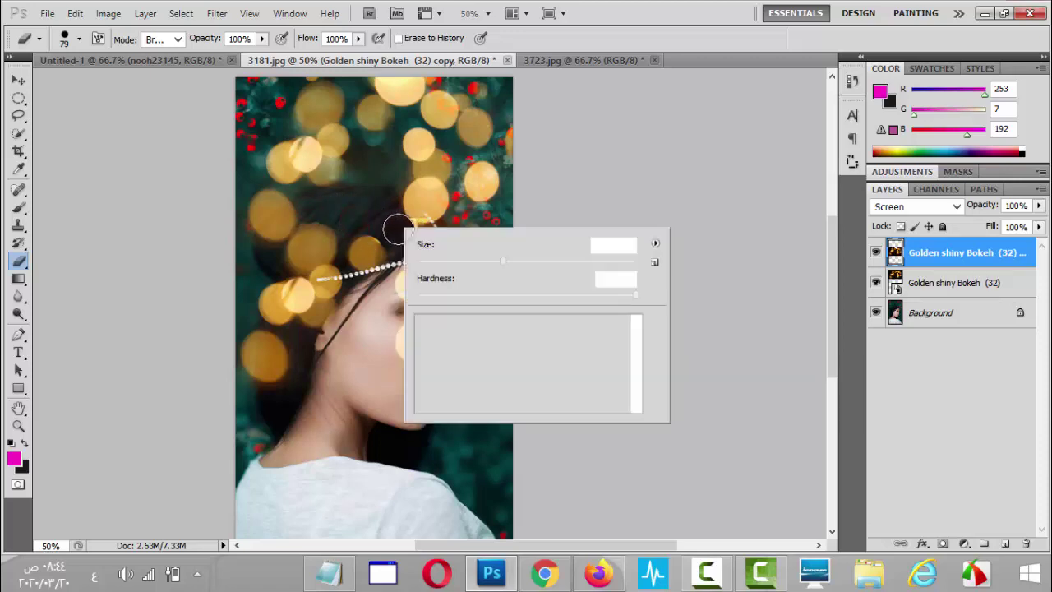
pyautogui.moveTo(458, 270)
pyautogui.mouseDown()
pyautogui.moveTo(466, 265)
pyautogui.moveTo(446, 266)
pyautogui.mouseUp()
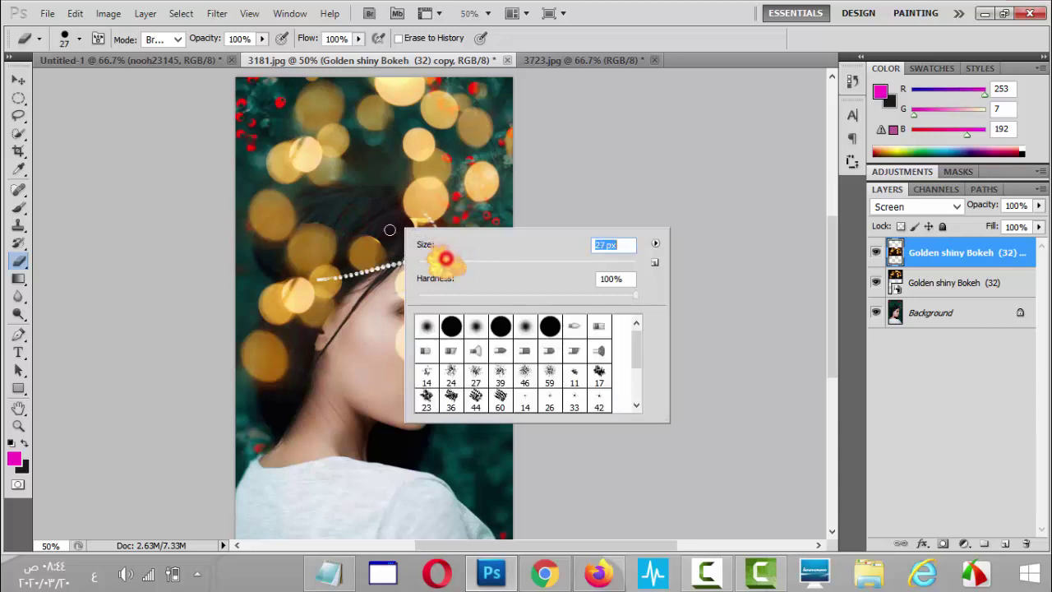
pyautogui.click(390, 227)
pyautogui.moveTo(390, 227); pyautogui.dragTo(412, 231)
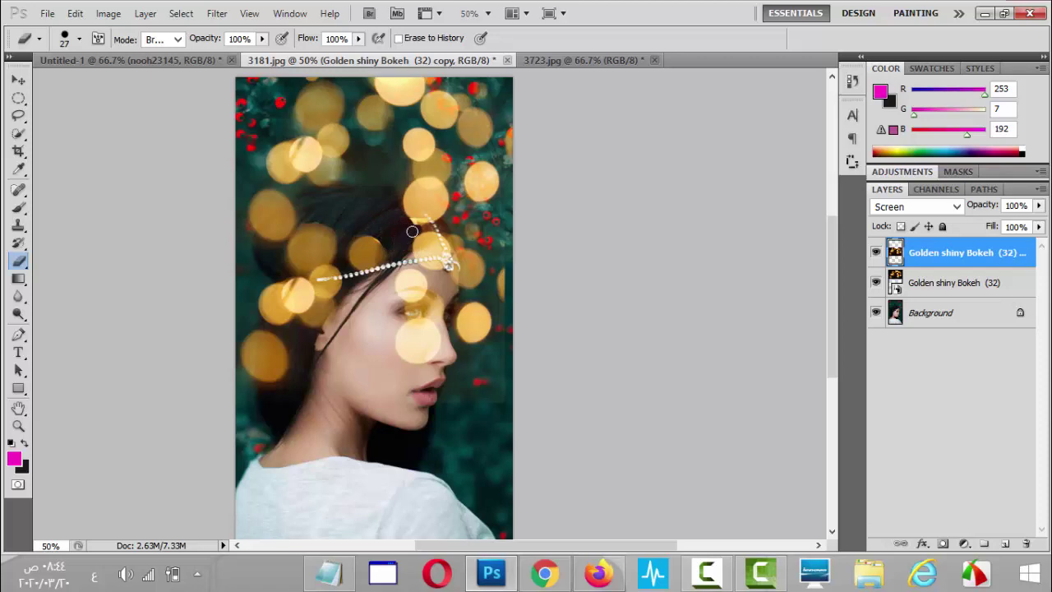
pyautogui.moveTo(417, 227)
pyautogui.mouseDown()
pyautogui.moveTo(400, 223)
pyautogui.moveTo(386, 238)
pyautogui.mouseUp()
# Step: Erase the light circles covering the woman's eye and cheek, enlarging the eraser to 52 px
pyautogui.moveTo(434, 336)
pyautogui.mouseDown()
pyautogui.moveTo(409, 375)
pyautogui.moveTo(442, 343)
pyautogui.moveTo(442, 325)
pyautogui.moveTo(412, 321)
pyautogui.moveTo(391, 333)
pyautogui.moveTo(427, 329)
pyautogui.mouseUp()
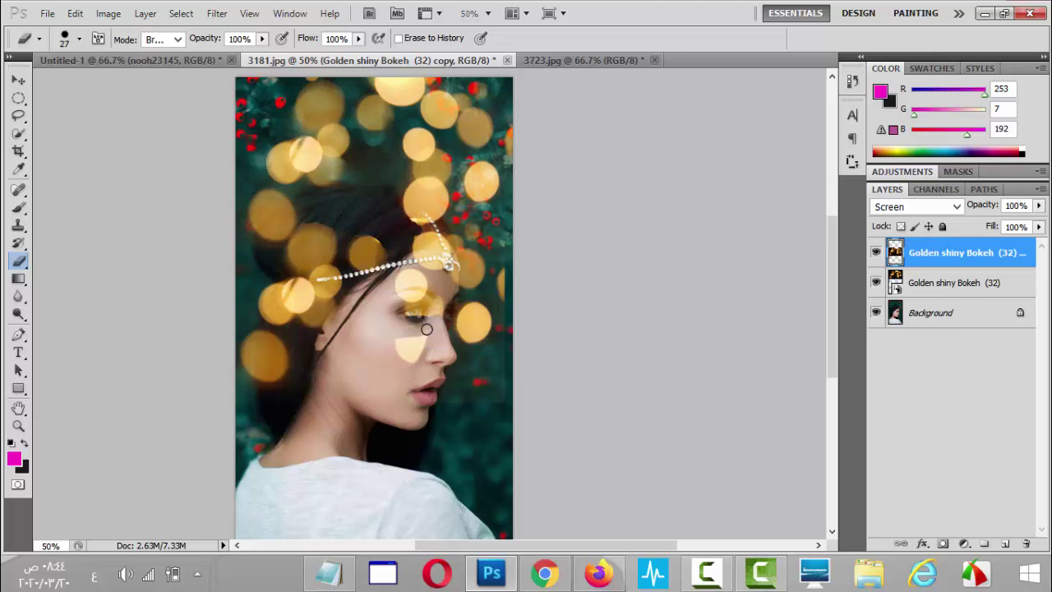
pyautogui.rightClick(401, 332)
pyautogui.click(484, 365)
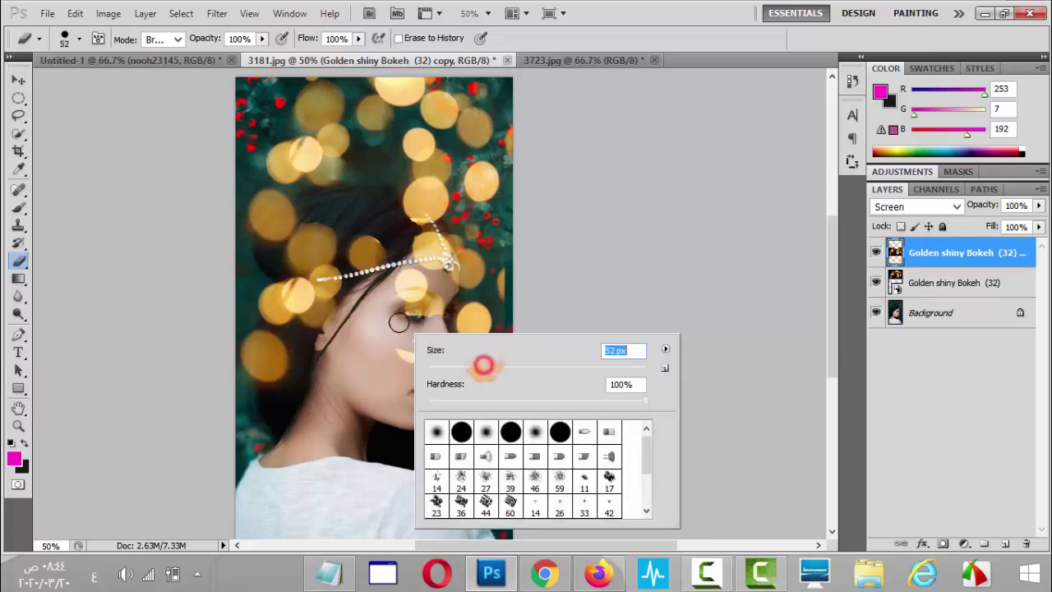
pyautogui.click(398, 323)
pyautogui.moveTo(420, 351)
pyautogui.mouseDown()
pyautogui.moveTo(408, 352)
pyautogui.moveTo(404, 327)
pyautogui.moveTo(442, 297)
pyautogui.moveTo(411, 318)
pyautogui.moveTo(432, 307)
pyautogui.mouseUp()
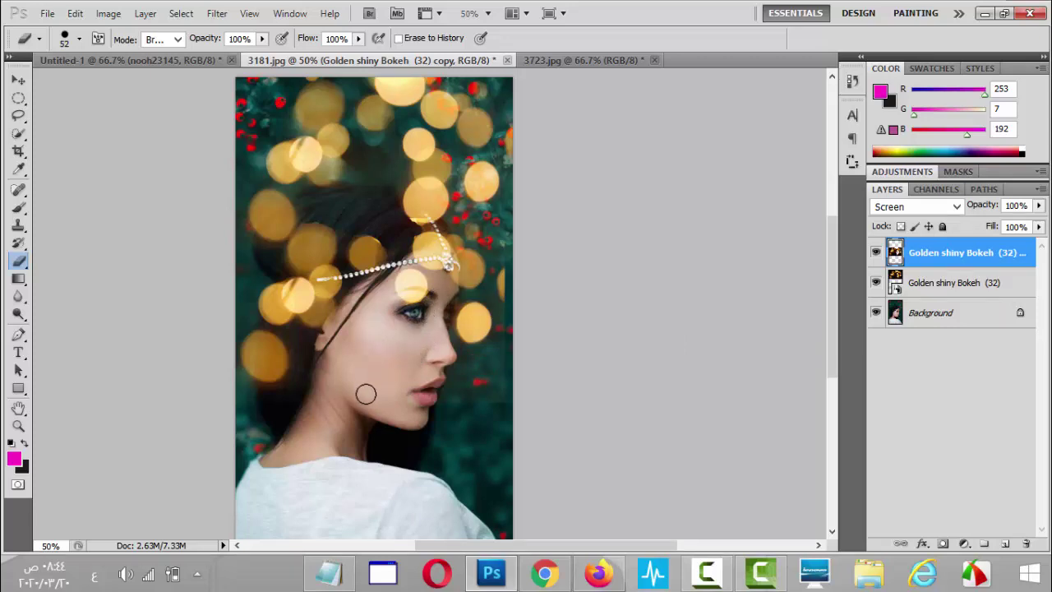
# Step: Duplicate the Golden shiny Bokeh (32) copy layer and move the duplicate down over the woman's lower face and shoulder
pyautogui.click(18, 79)
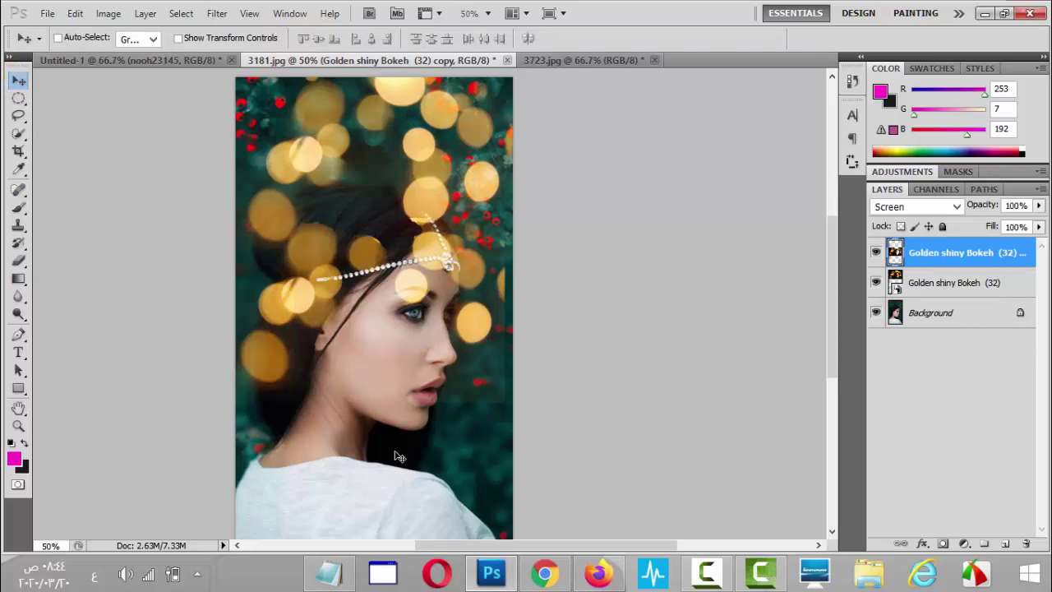
pyautogui.rightClick(942, 255)
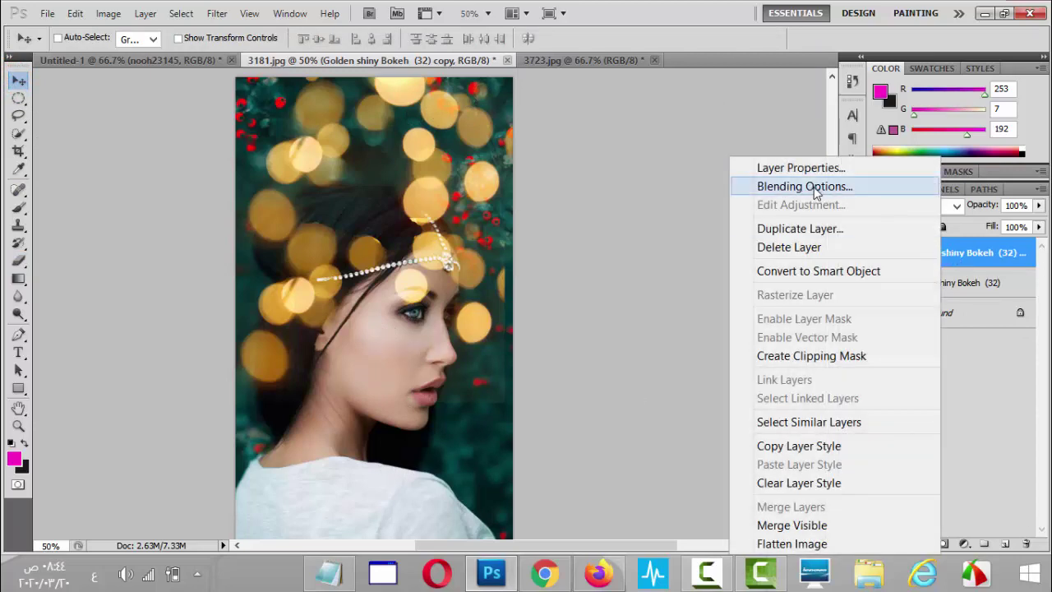
pyautogui.click(823, 236)
pyautogui.click(661, 172)
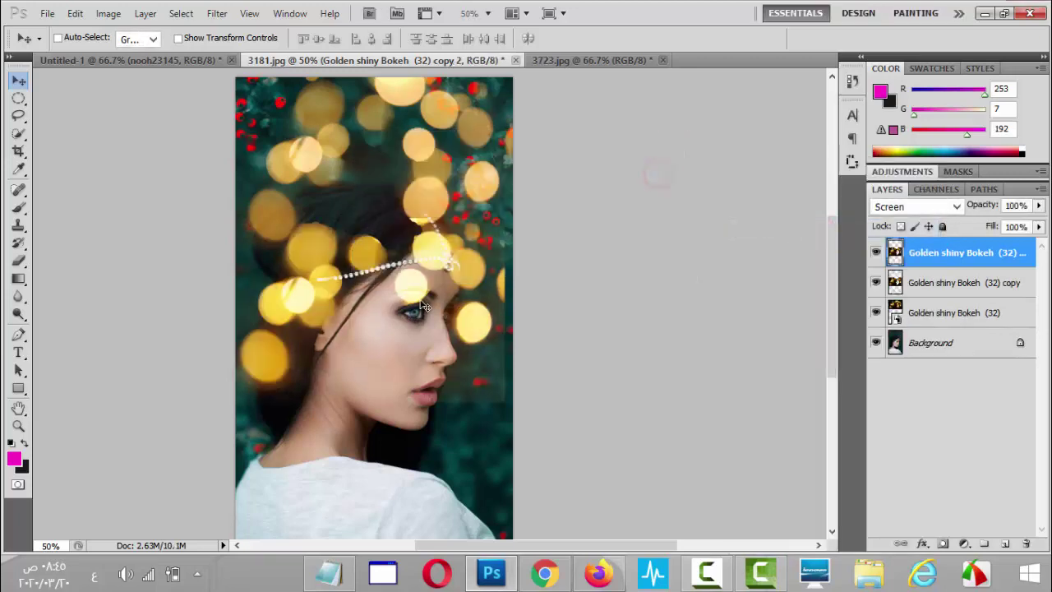
pyautogui.moveTo(424, 308); pyautogui.dragTo(424, 421)
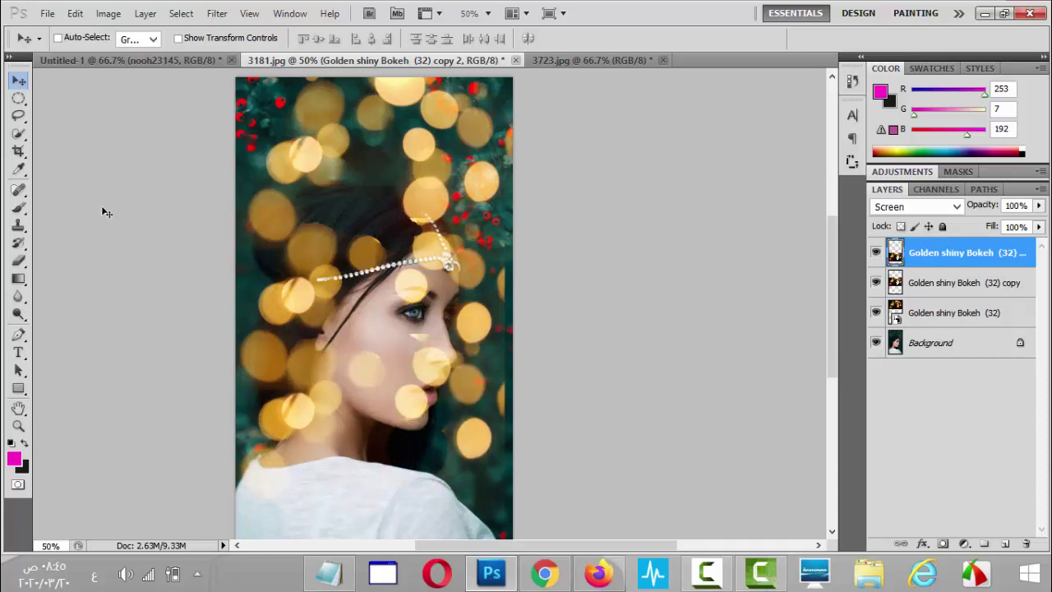
# Step: Erase the new copy's light fragment below the eye and the circle over the nose with the Eraser tool
pyautogui.click(10, 261)
pyautogui.moveTo(425, 334); pyautogui.dragTo(417, 337)
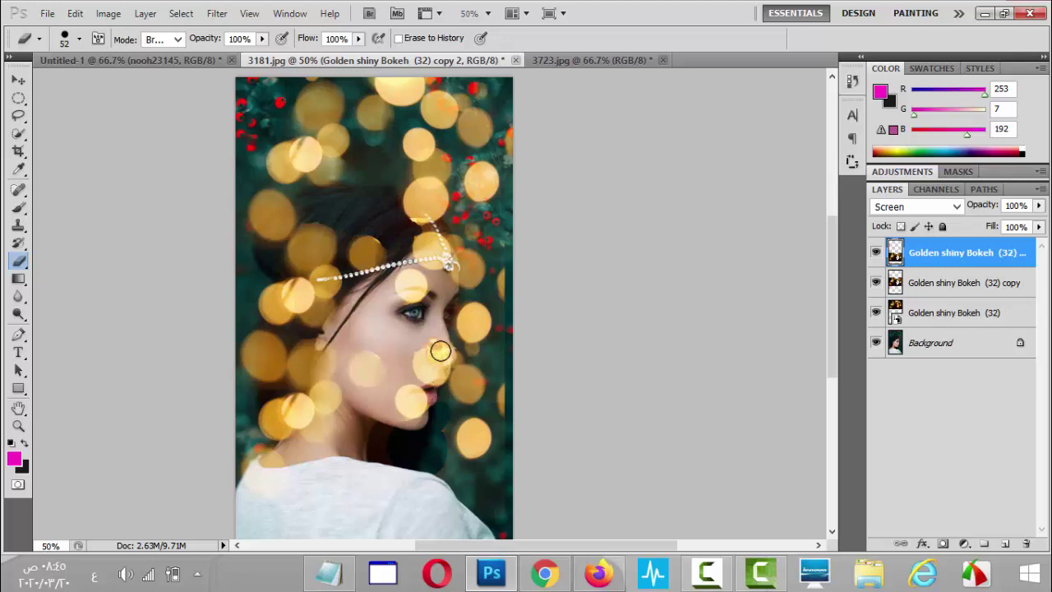
pyautogui.moveTo(440, 351); pyautogui.dragTo(438, 373)
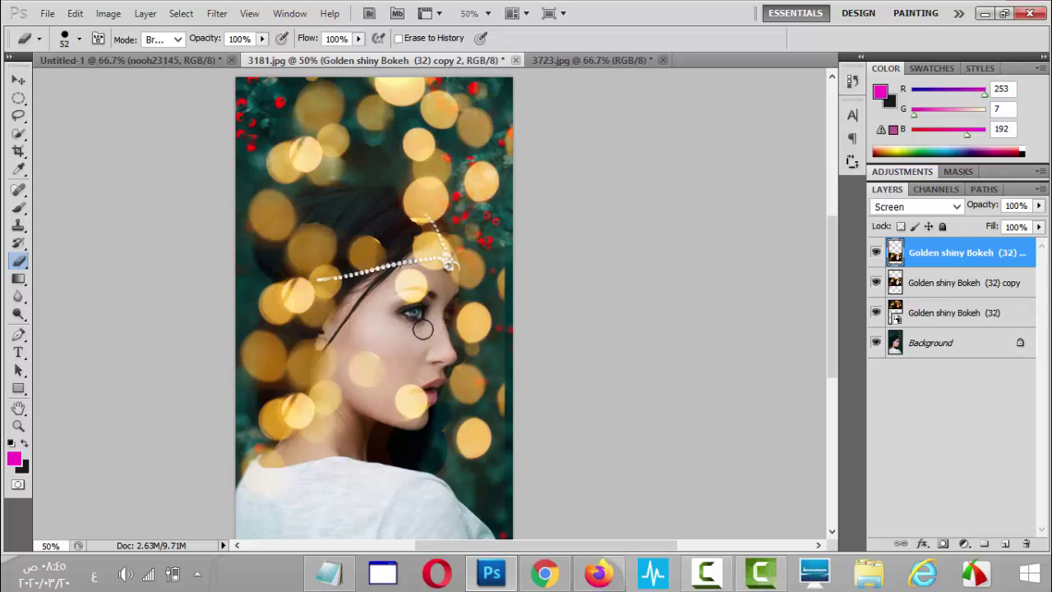
# Step: Save the portrait to the desktop as a JPEG named 3181.jpg, accepting the JPEG options
pyautogui.click(48, 14)
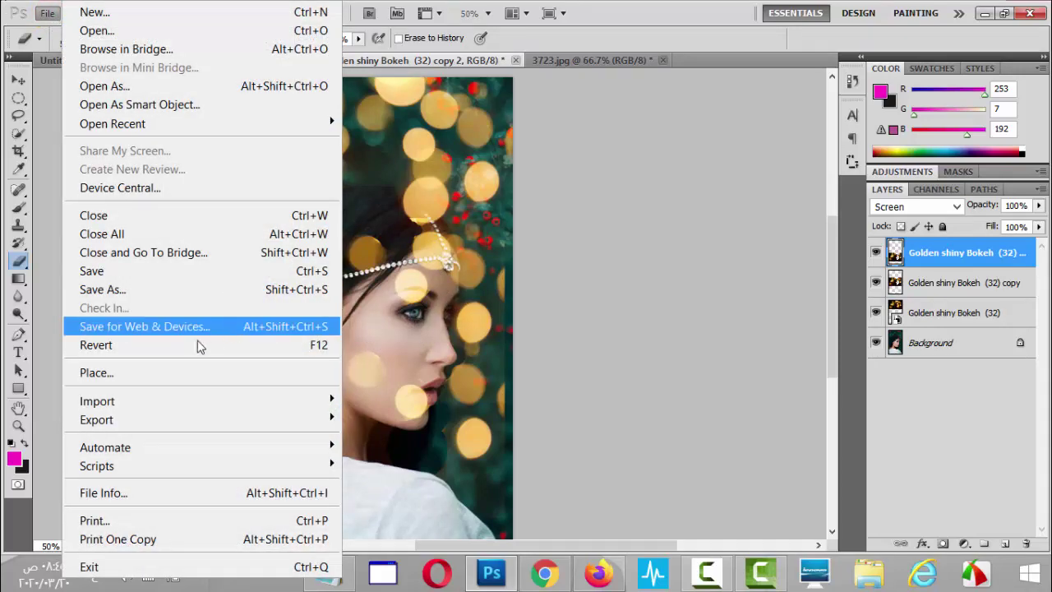
pyautogui.click(169, 289)
pyautogui.click(56, 175)
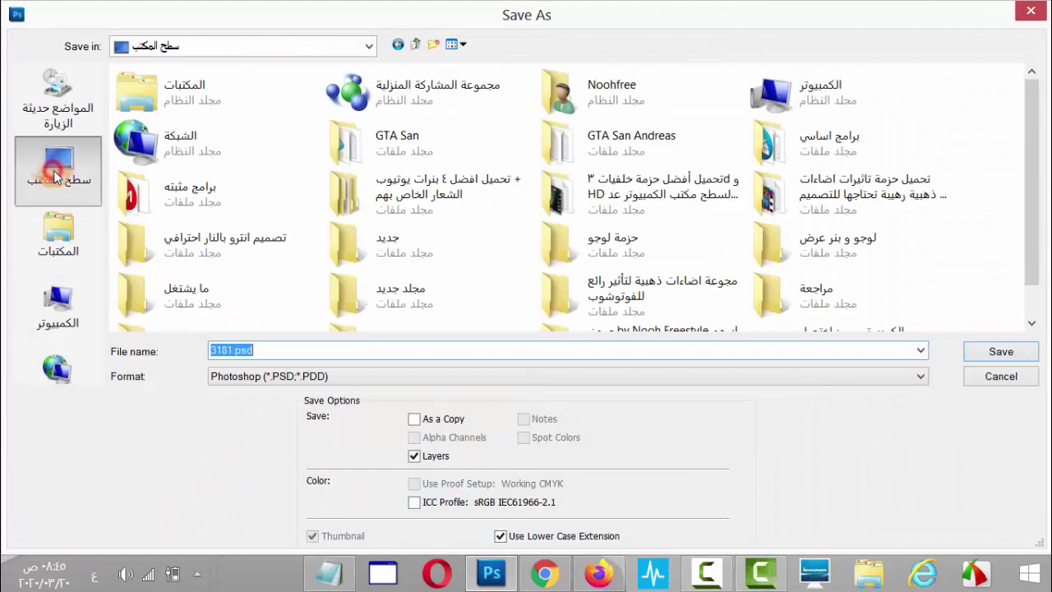
pyautogui.click(271, 377)
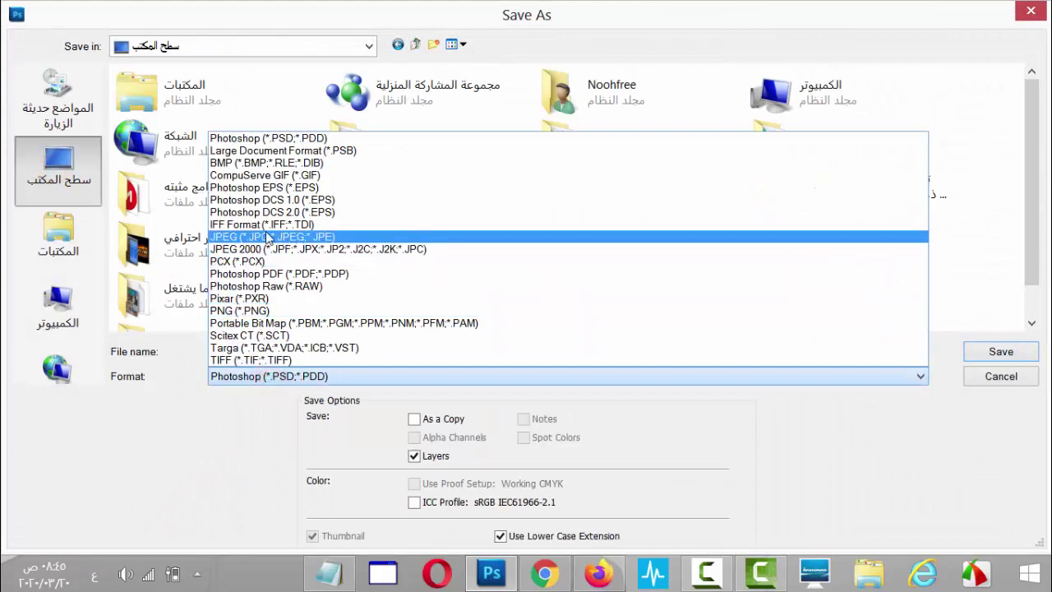
pyautogui.click(245, 237)
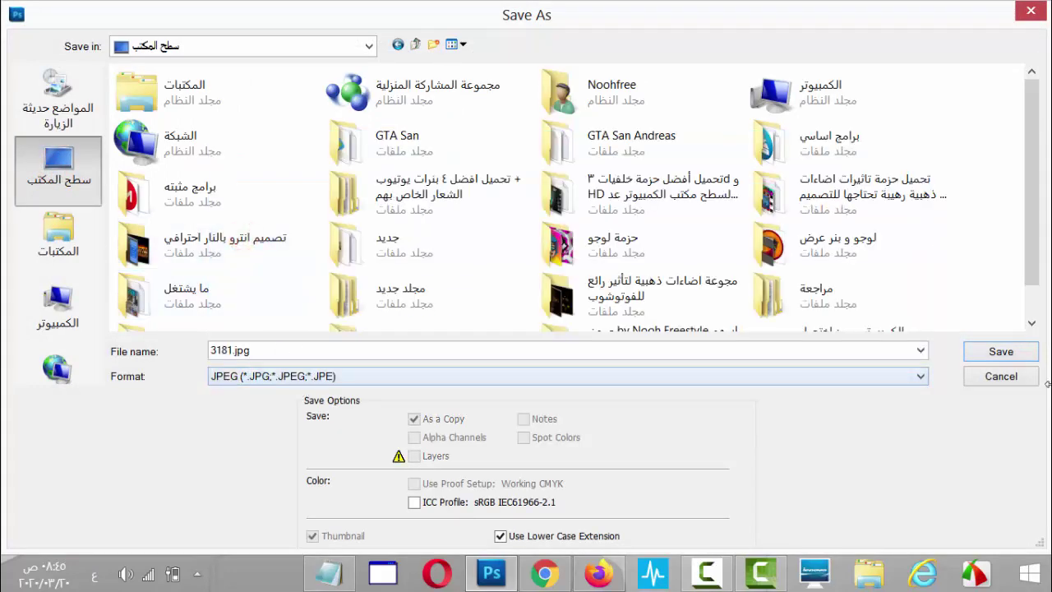
pyautogui.doubleClick(281, 349)
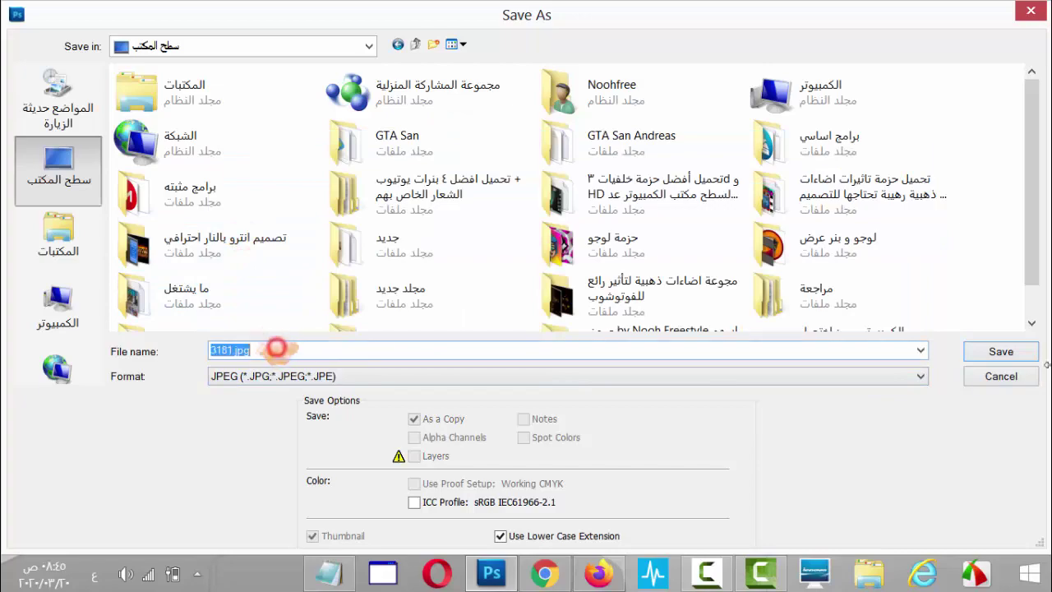
pyautogui.click(993, 353)
pyautogui.click(615, 143)
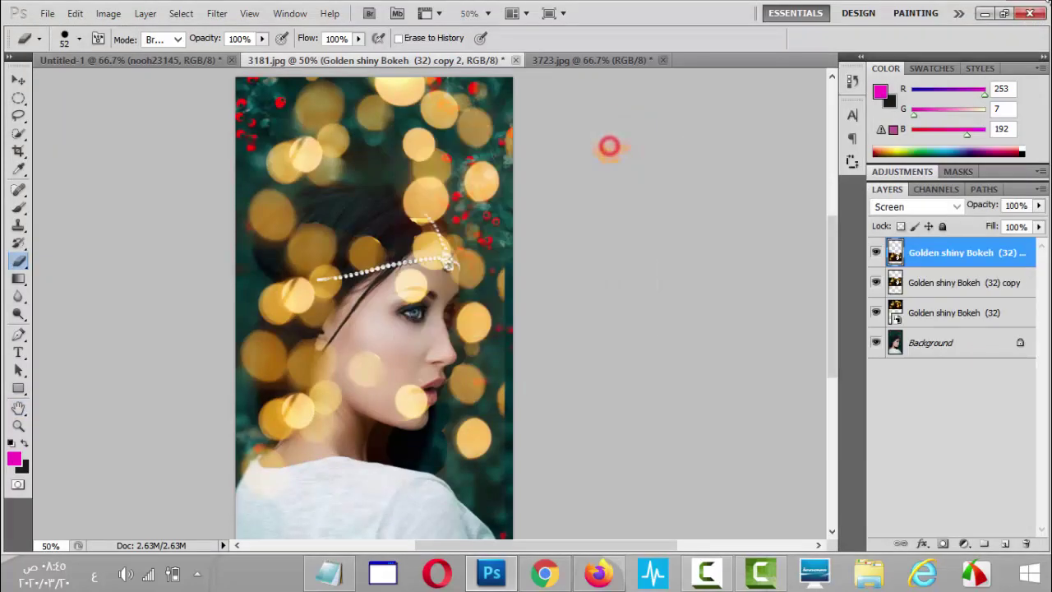
# Step: Examine the exported 3181 image from the desktop in a maximized photo viewer, close it and return to Photoshop
pyautogui.click(984, 14)
pyautogui.doubleClick(871, 123)
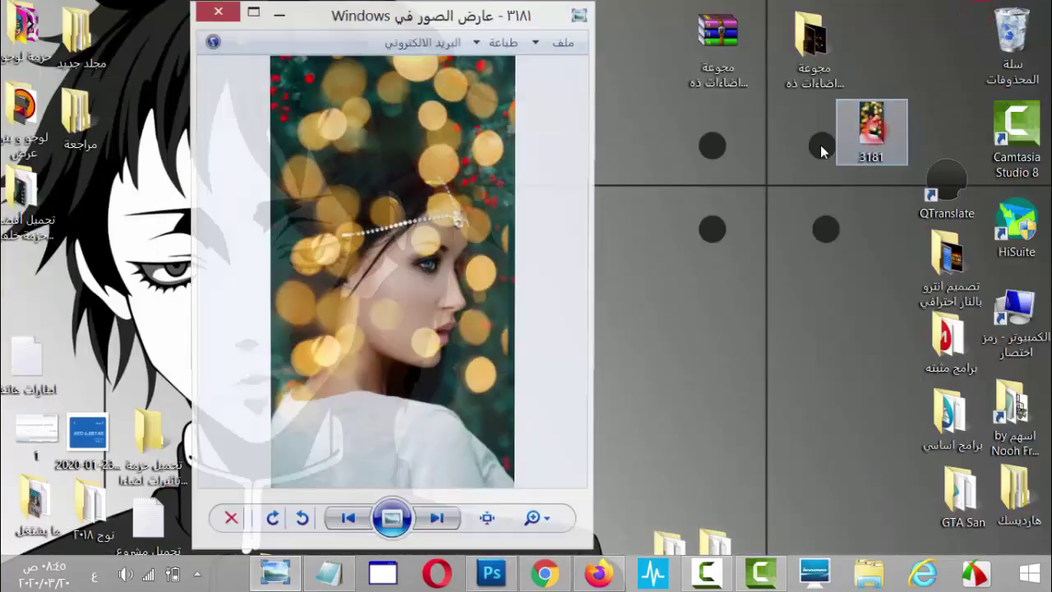
pyautogui.doubleClick(475, 17)
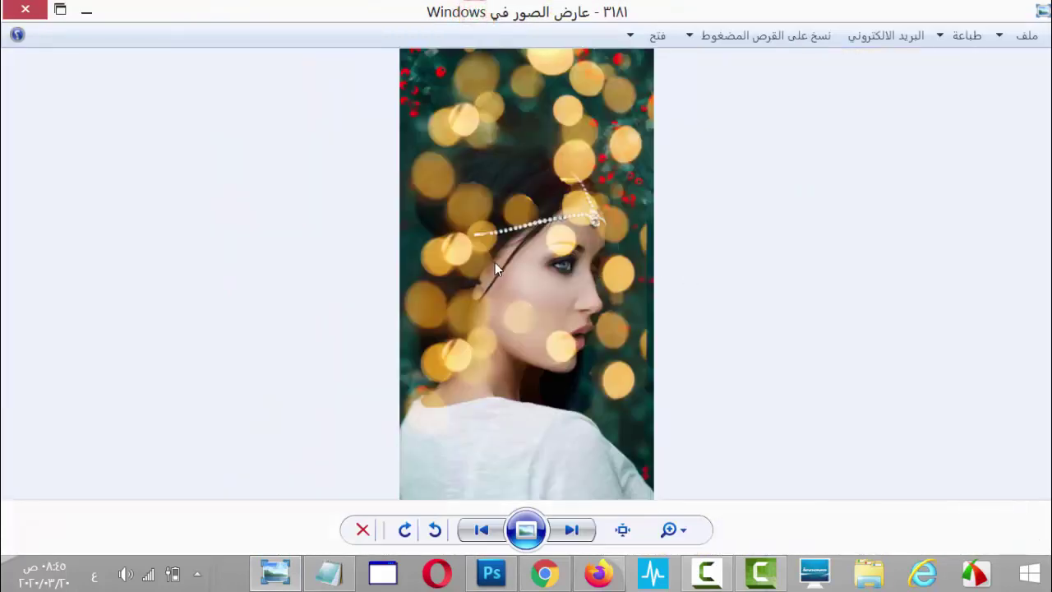
pyautogui.click(25, 9)
pyautogui.click(555, 574)
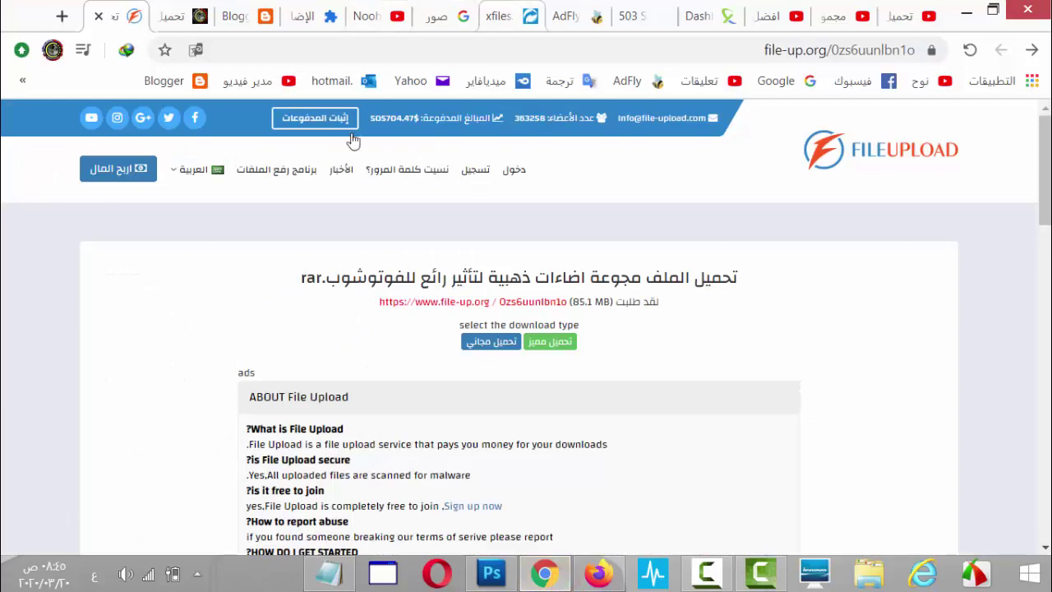
pyautogui.click(546, 574)
pyautogui.click(491, 574)
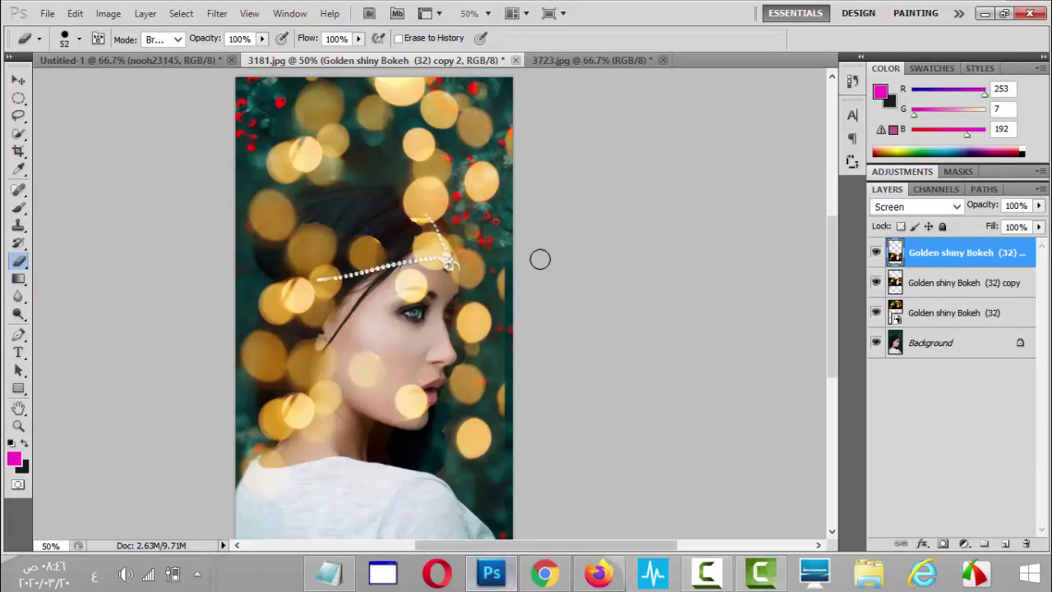
# Step: Place the image Golden shiny Bokeh (23) from the desktop's golden lights folder into the 3723.jpg photo
pyautogui.click(580, 61)
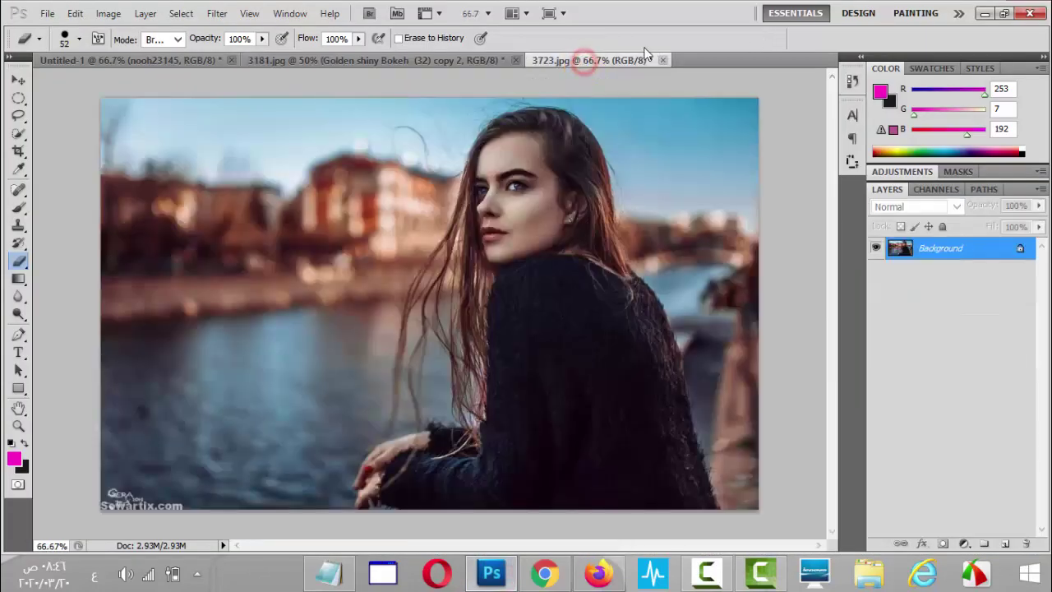
pyautogui.click(48, 14)
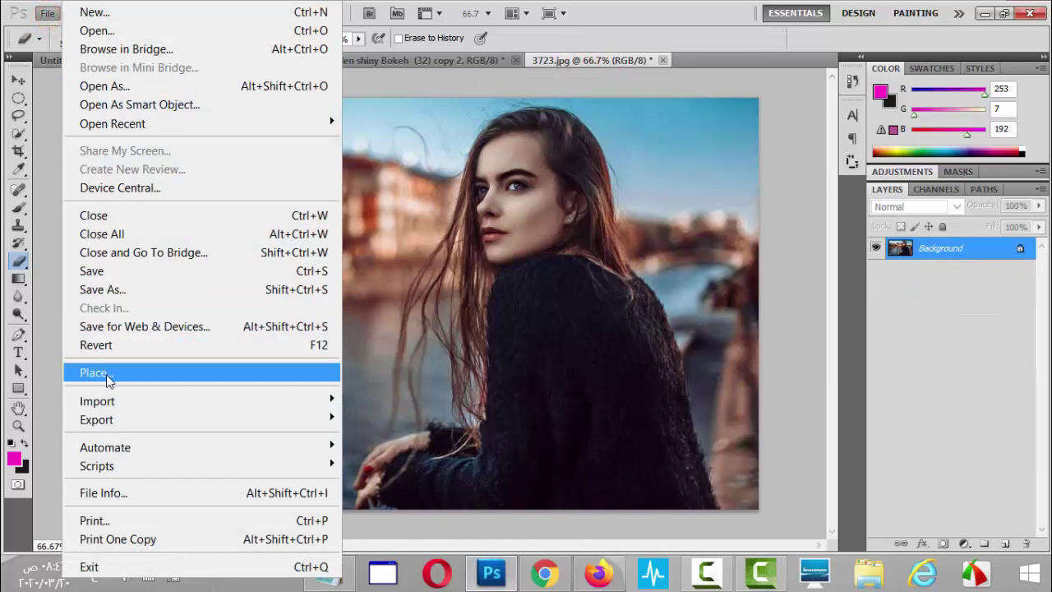
pyautogui.click(102, 375)
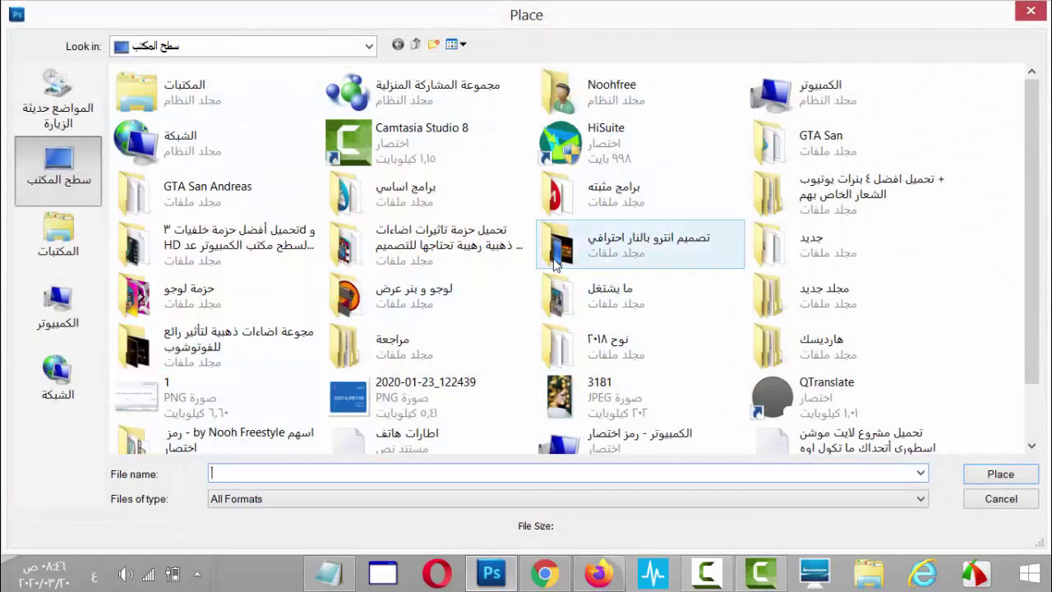
pyautogui.doubleClick(185, 353)
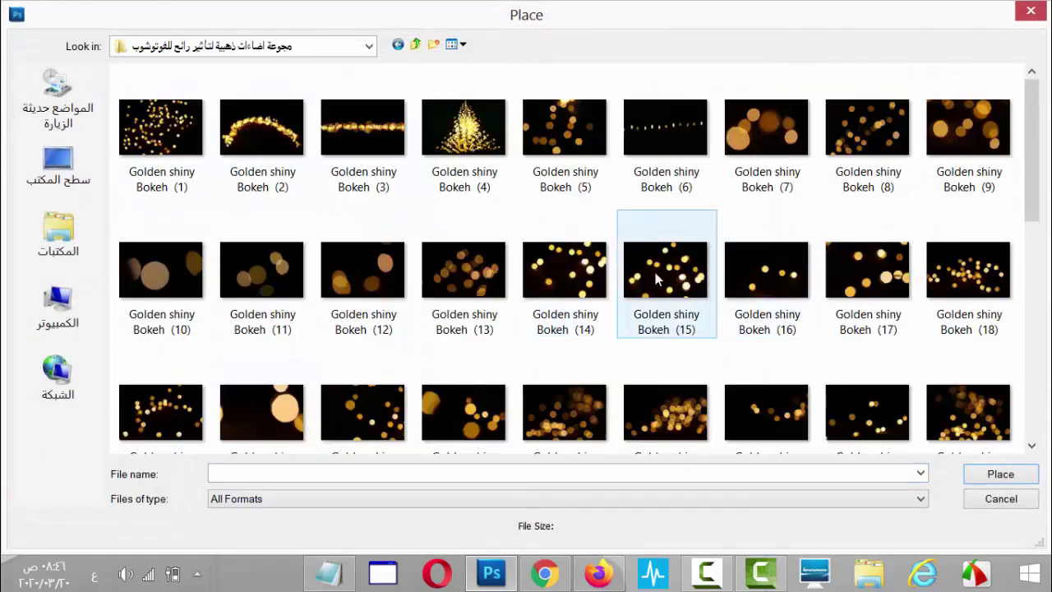
pyautogui.scroll(-3, 683, 304)
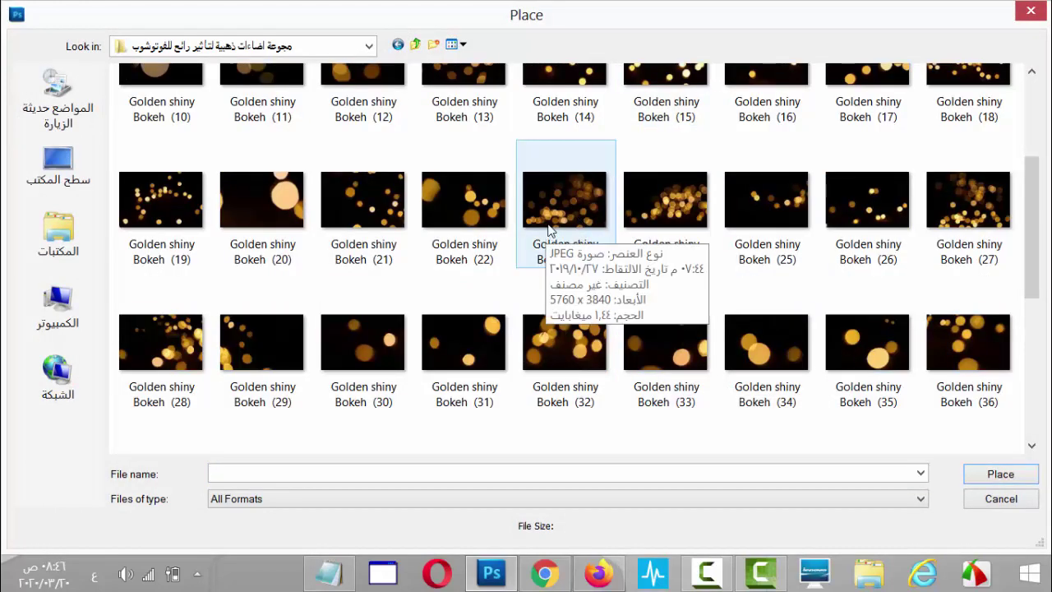
pyautogui.doubleClick(564, 198)
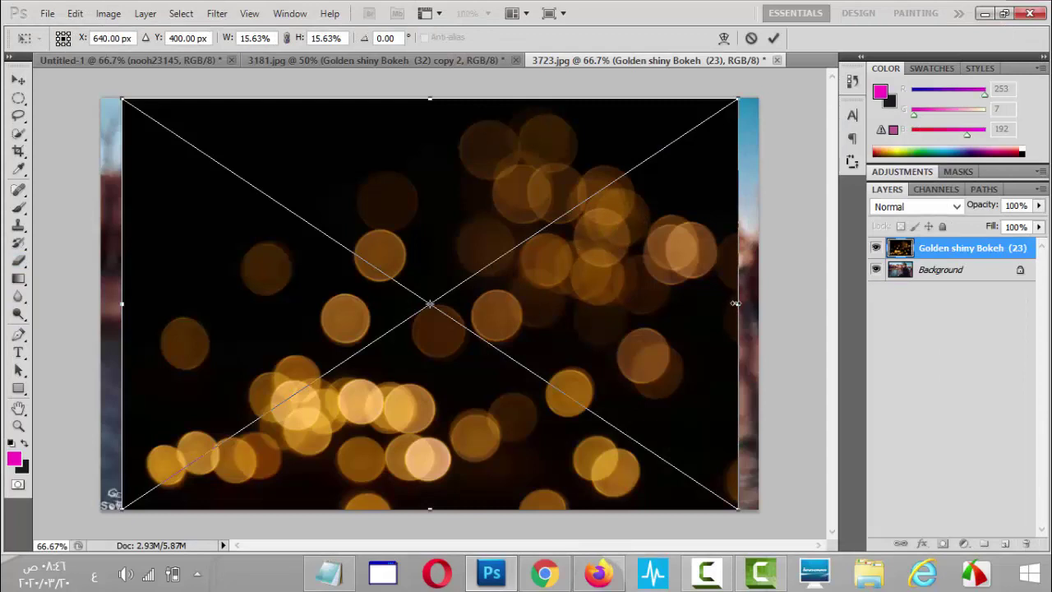
# Step: Align the placed bokeh image with the photo's right edge, set its blend mode to Screen and commit the placement
pyautogui.moveTo(663, 305); pyautogui.dragTo(683, 315)
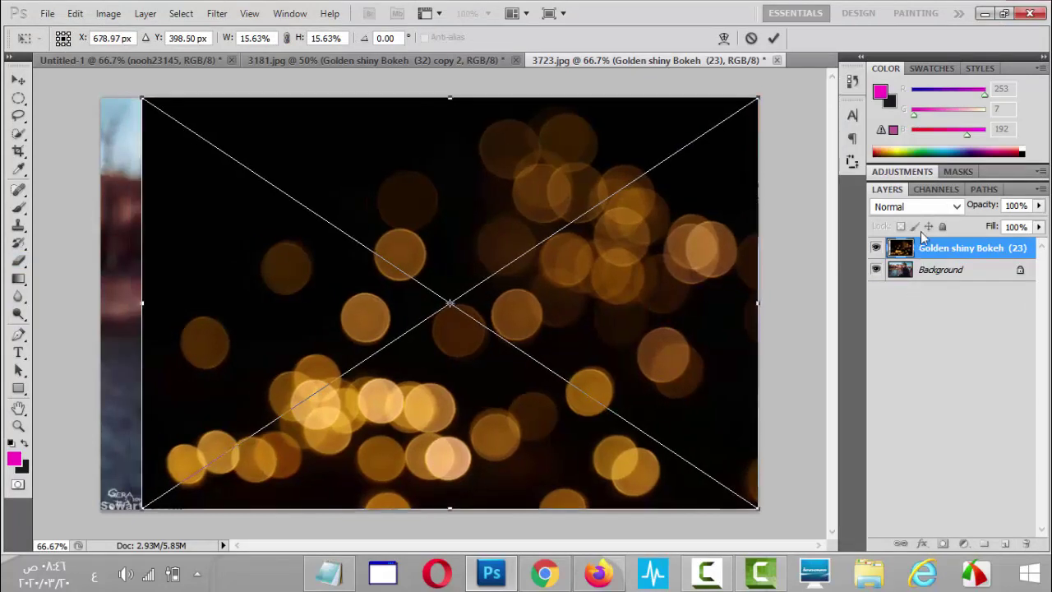
pyautogui.click(942, 212)
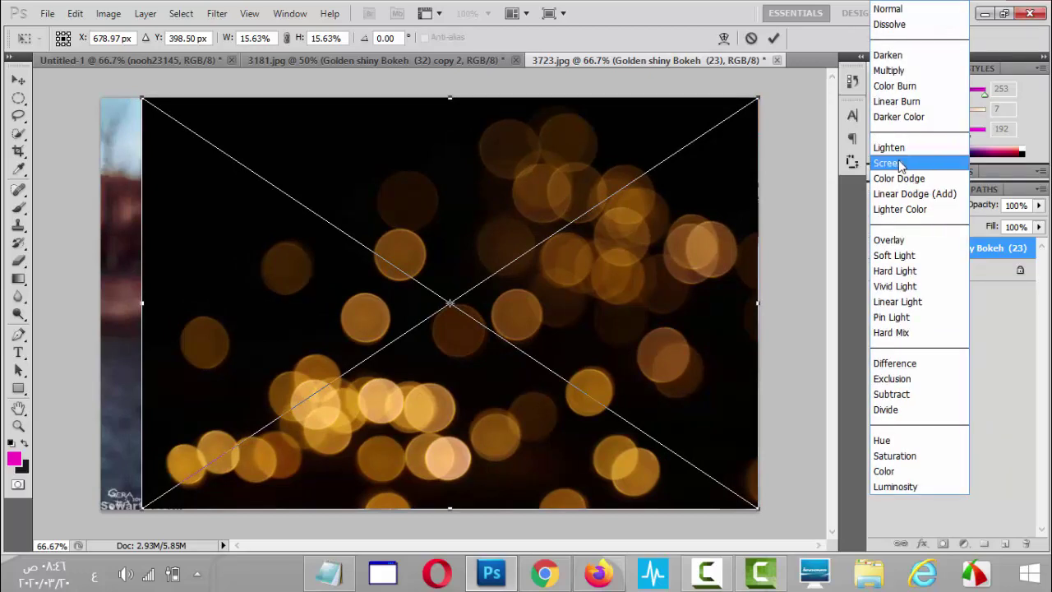
pyautogui.click(896, 164)
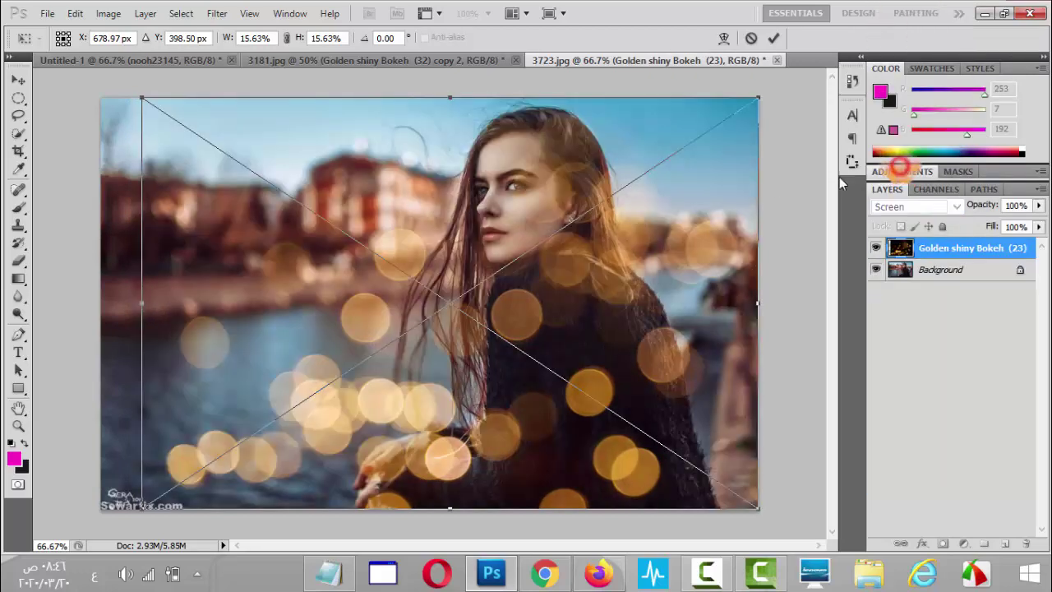
pyautogui.click(776, 41)
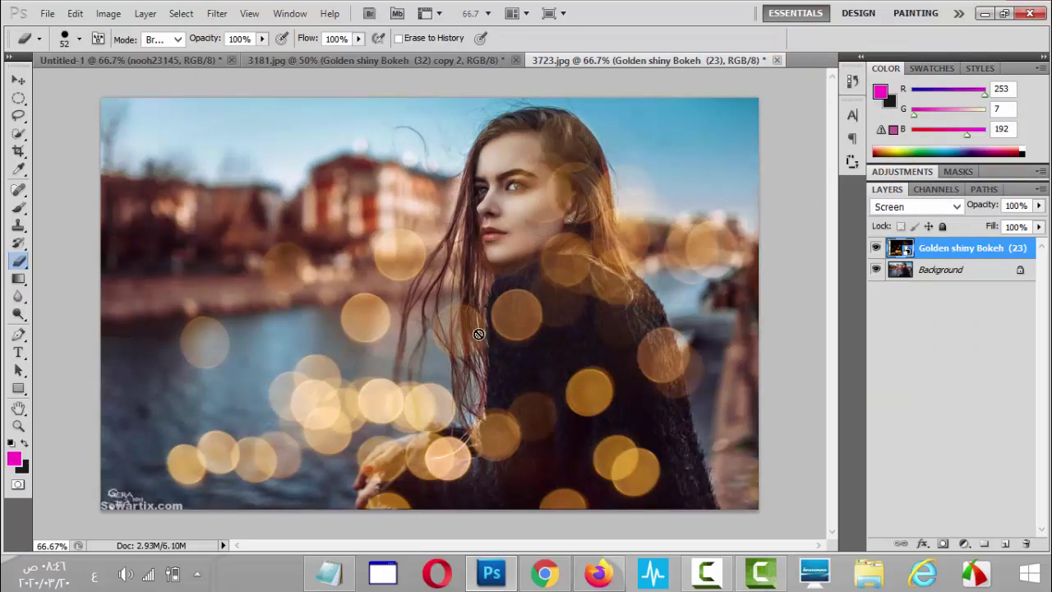
# Step: Place the image Golden shiny Bokeh (52) from the golden lights folder into the 3723.jpg photo
pyautogui.click(47, 14)
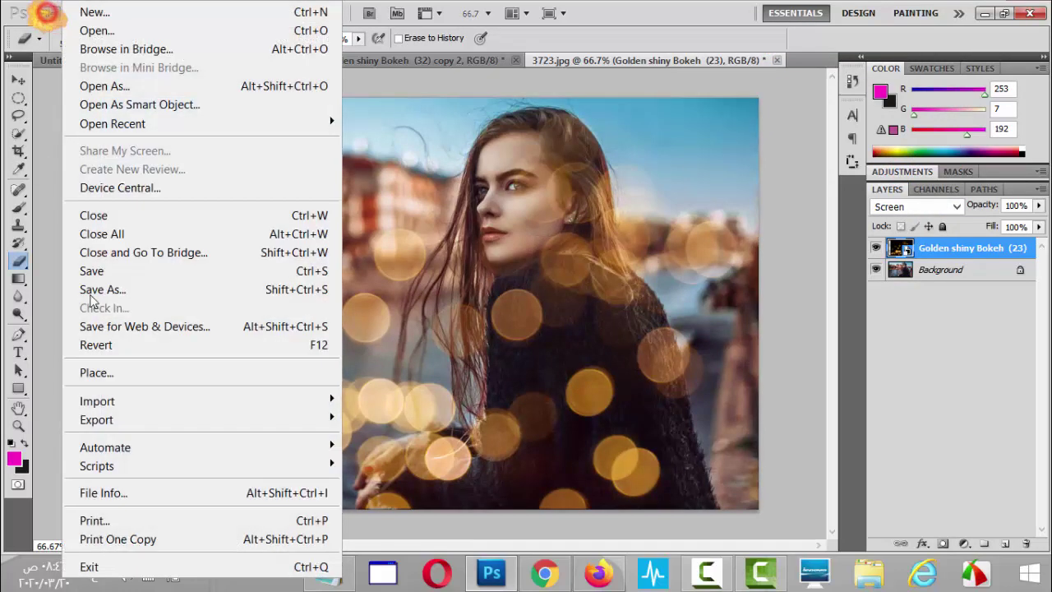
pyautogui.click(109, 375)
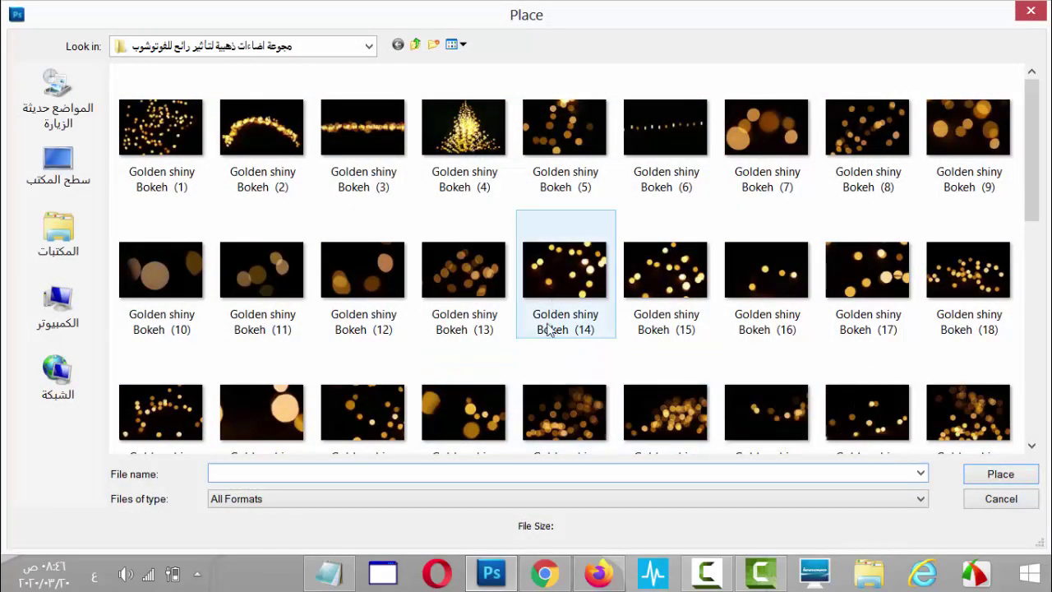
pyautogui.click(547, 399)
pyautogui.scroll(-5, 547, 396)
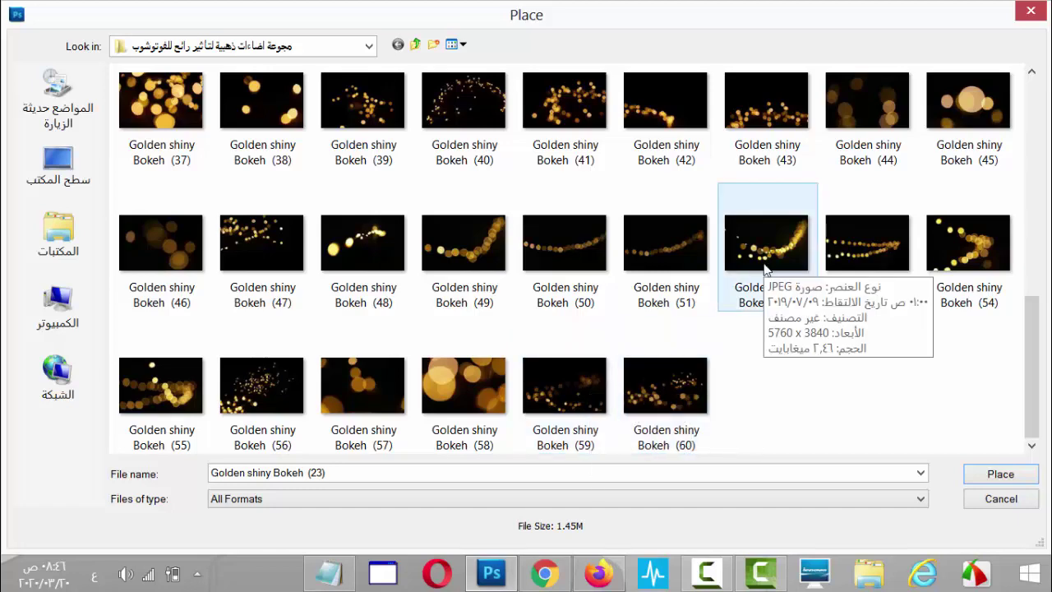
pyautogui.doubleClick(785, 247)
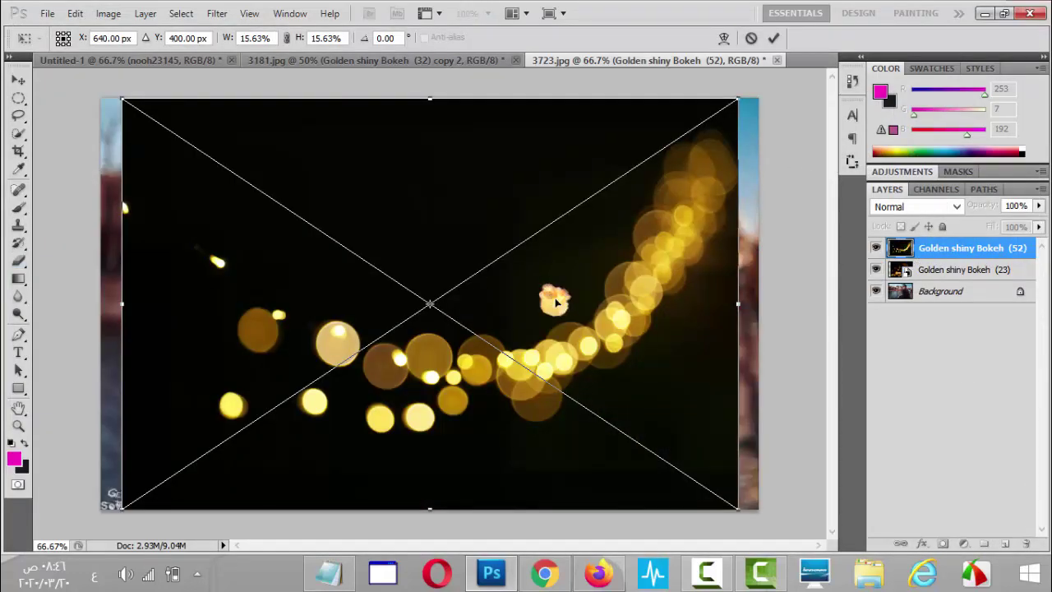
# Step: Align the placed Golden shiny Bokeh (52) with the photo's right edge, set its blend mode to Screen and commit the placement
pyautogui.moveTo(541, 298); pyautogui.dragTo(561, 298)
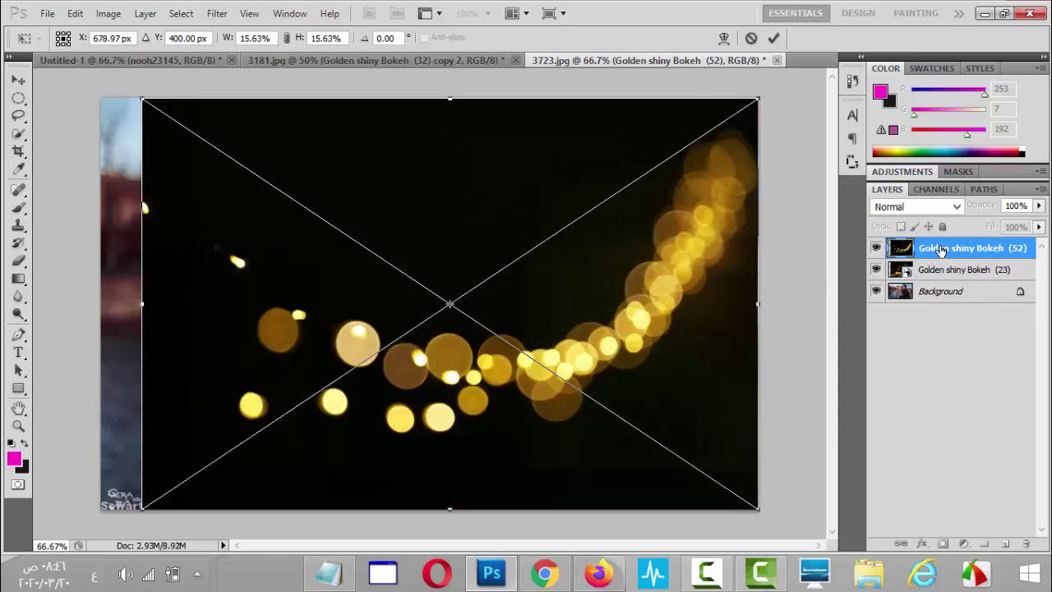
pyautogui.click(958, 207)
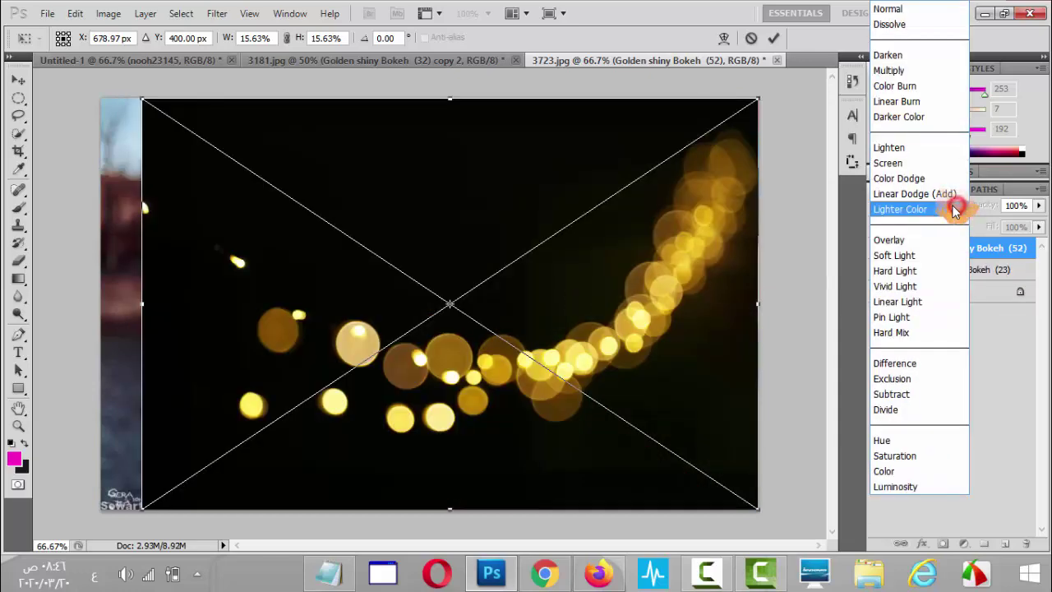
pyautogui.click(889, 163)
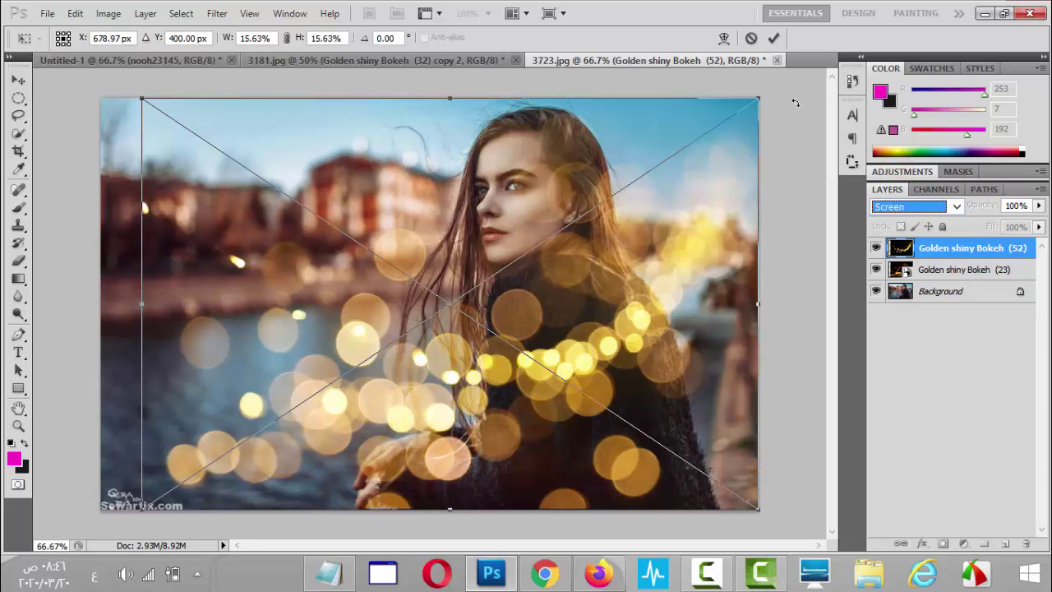
pyautogui.click(772, 41)
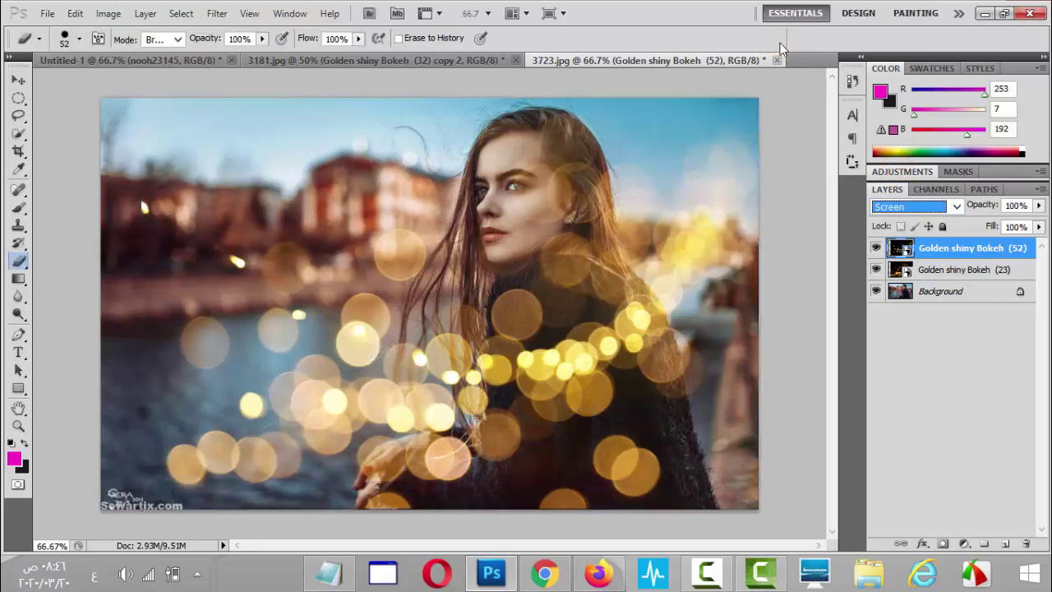
# Step: Save the composited photo to the desktop as a JPEG named 3723.jpg, accepting the JPEG options
pyautogui.click(48, 14)
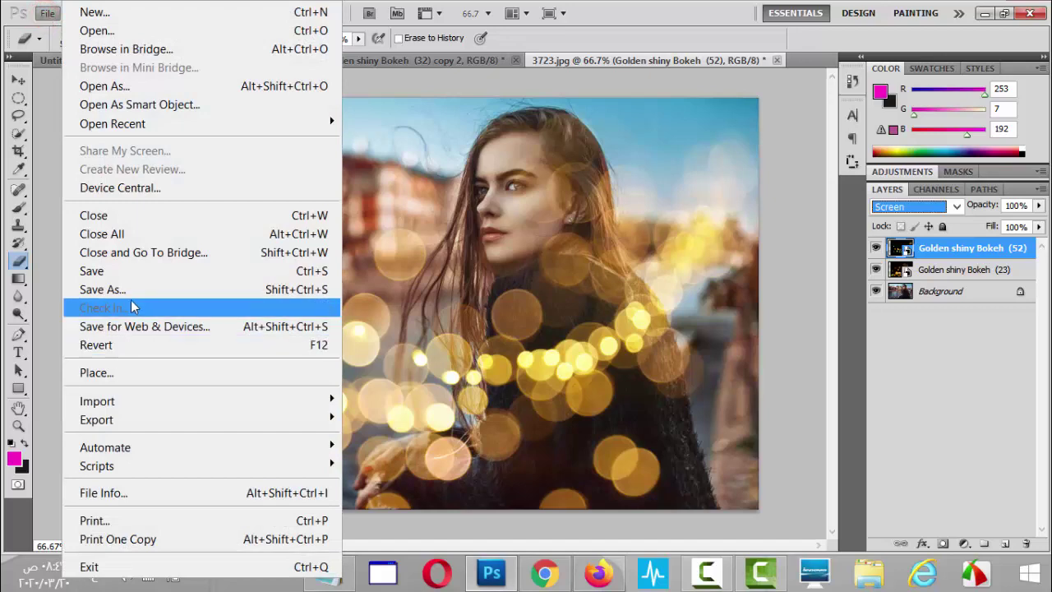
pyautogui.click(103, 289)
pyautogui.click(37, 161)
pyautogui.click(292, 378)
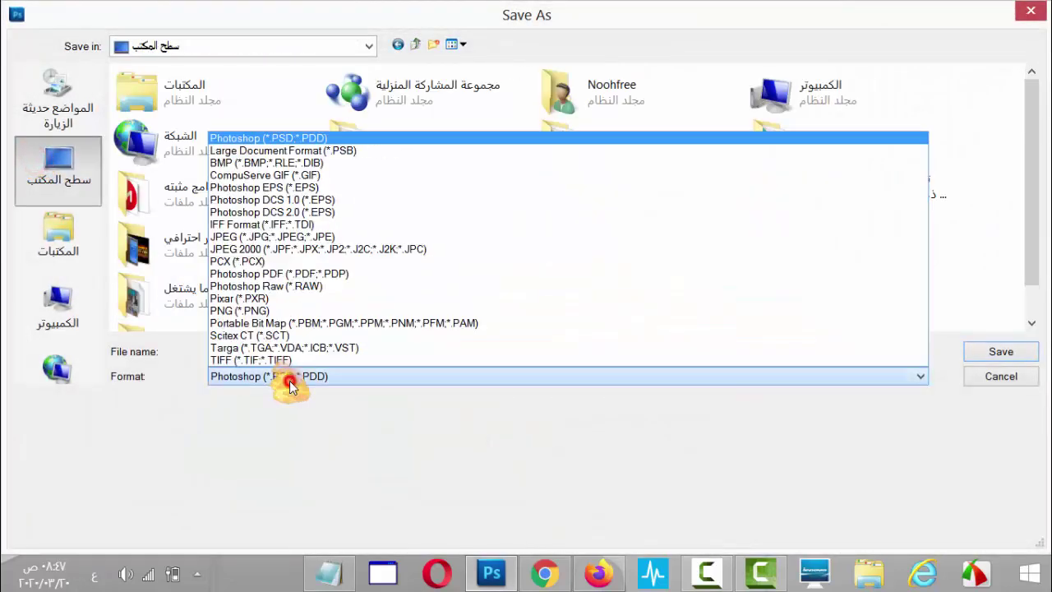
pyautogui.click(304, 238)
pyautogui.click(1001, 351)
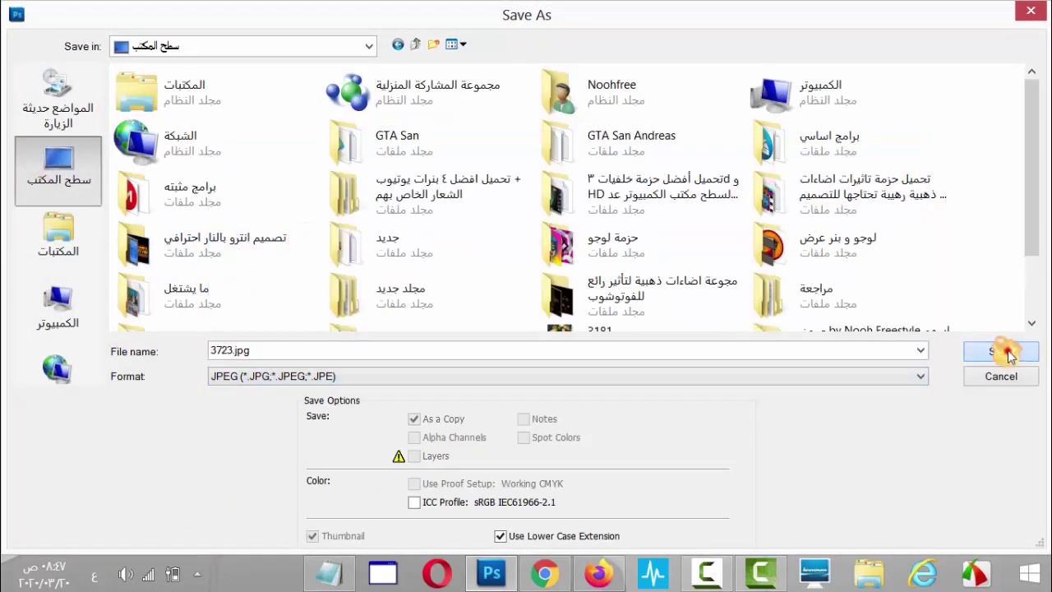
pyautogui.click(612, 145)
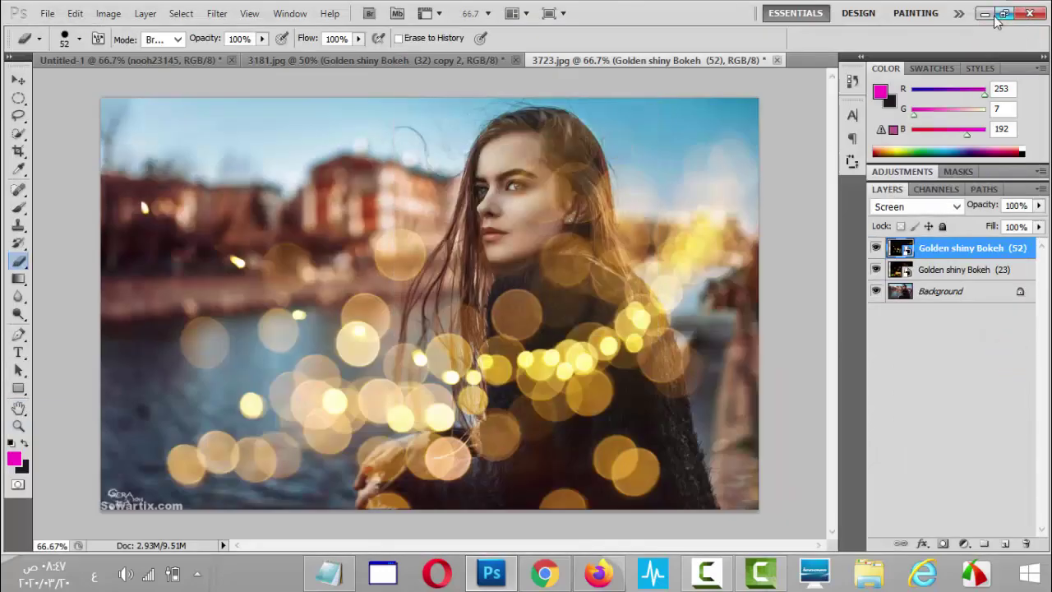
# Step: Switch to the desktop and place the exported 3181 and 3723 image icons side by side in an empty area
pyautogui.click(985, 13)
pyautogui.click(872, 135)
pyautogui.moveTo(871, 135); pyautogui.dragTo(591, 200)
pyautogui.moveTo(872, 226); pyautogui.dragTo(664, 185)
# Step: Examine the exported 3723 image in a maximized photo viewer and close it
pyautogui.doubleClick(664, 184)
pyautogui.doubleClick(444, 16)
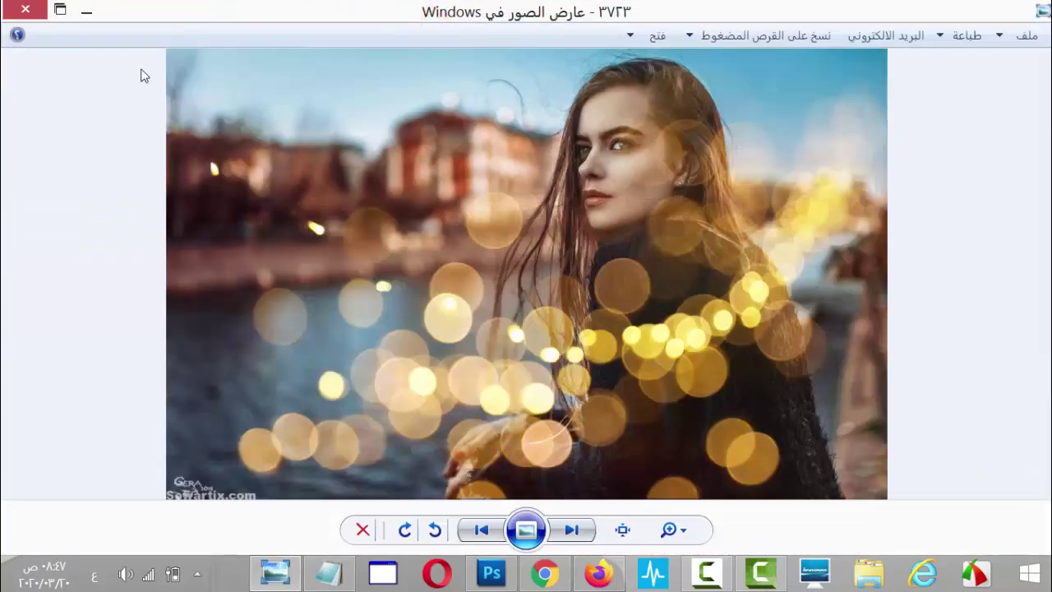
pyautogui.click(9, 7)
# Step: Open the exported 3181 image in a maximized photo viewer and compare it with 3723 by switching repeatedly between the two
pyautogui.doubleClick(591, 200)
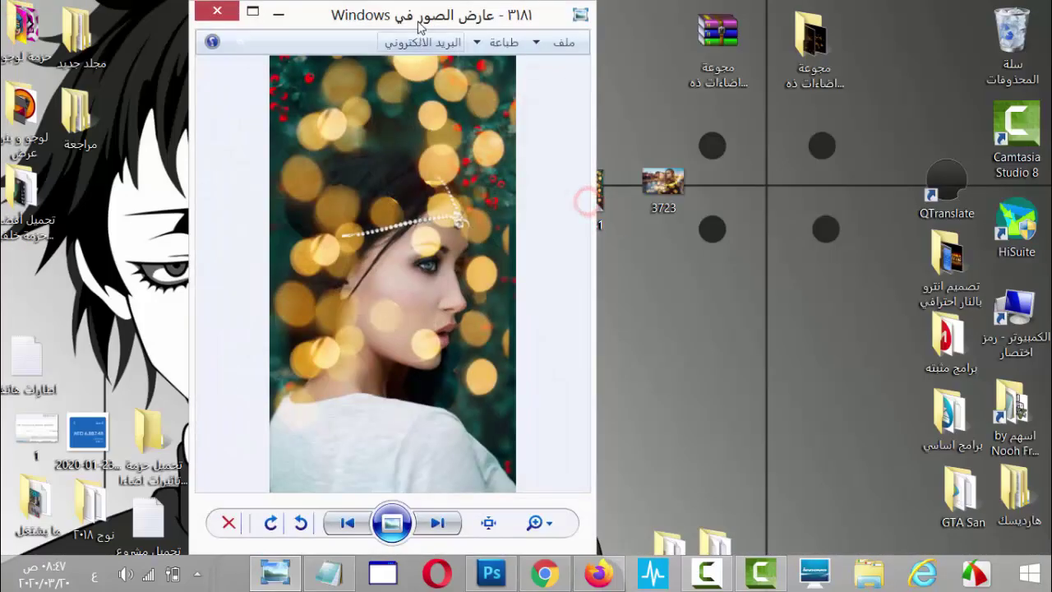
pyautogui.doubleClick(419, 23)
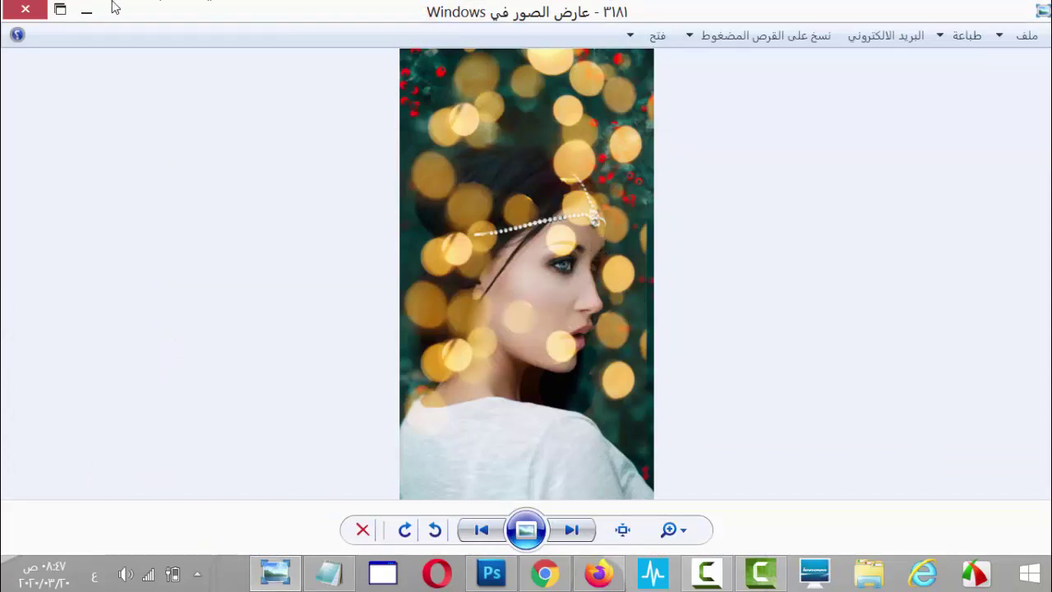
pyautogui.click(573, 529)
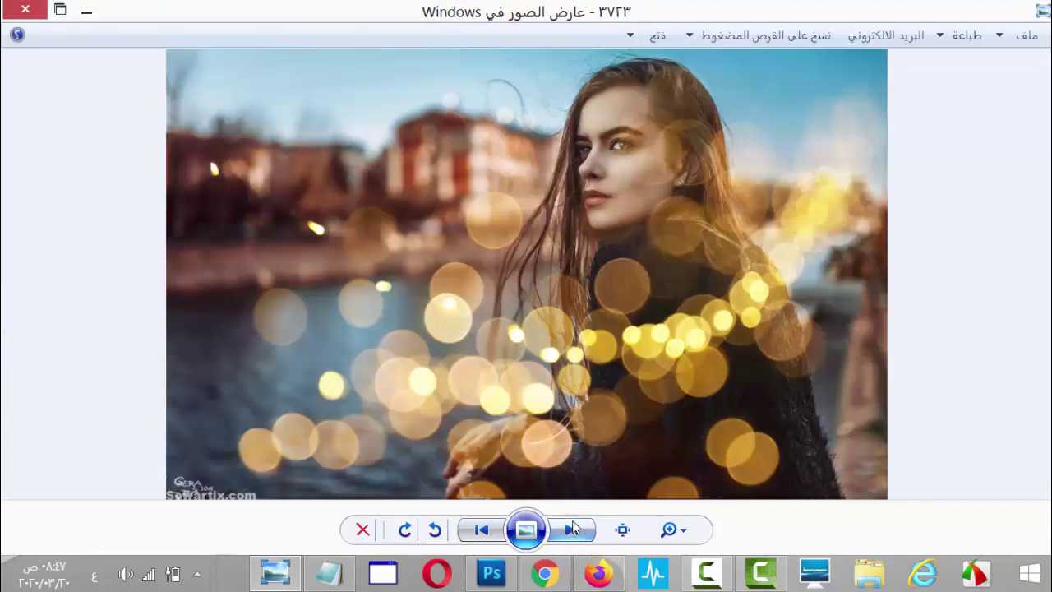
pyautogui.click(482, 532)
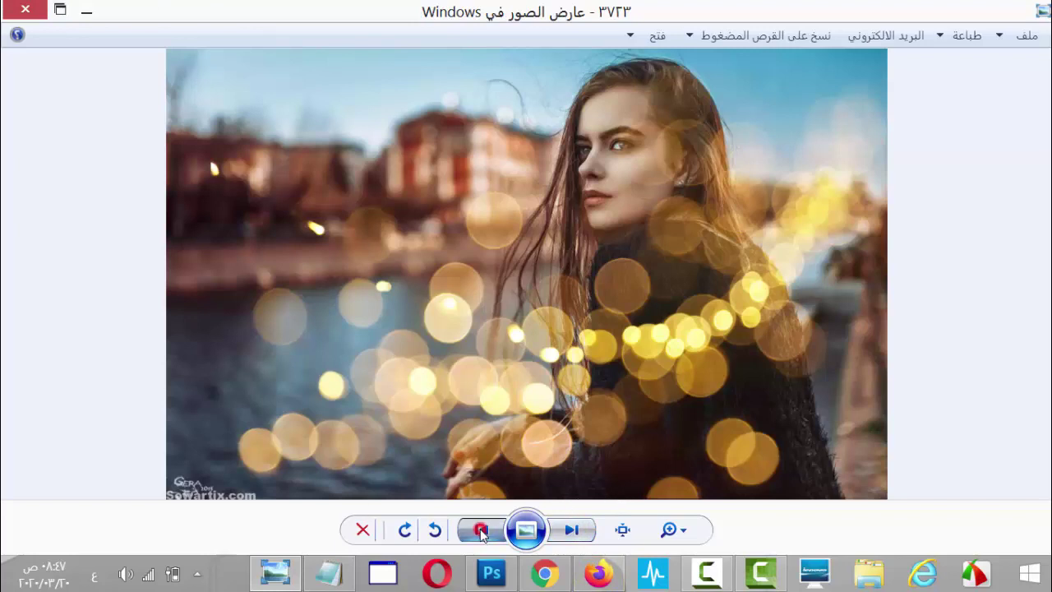
pyautogui.click(578, 536)
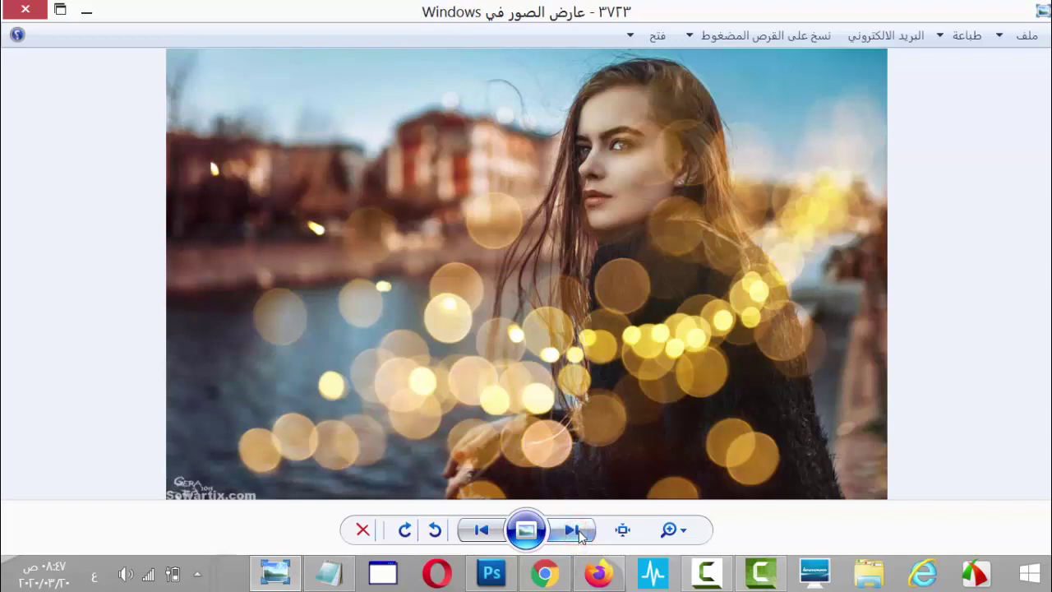
pyautogui.click(482, 531)
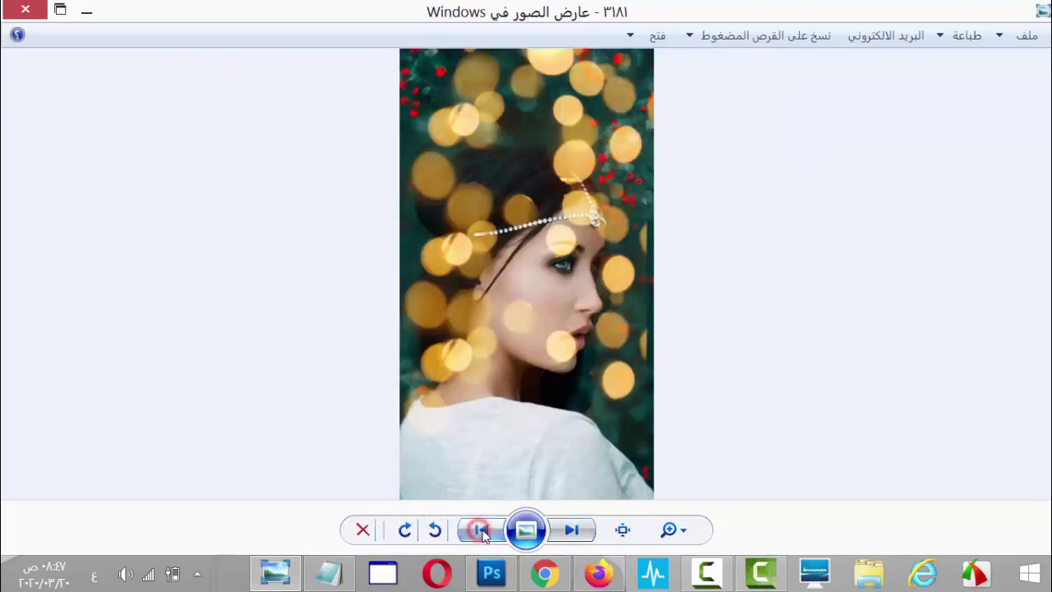
pyautogui.click(579, 533)
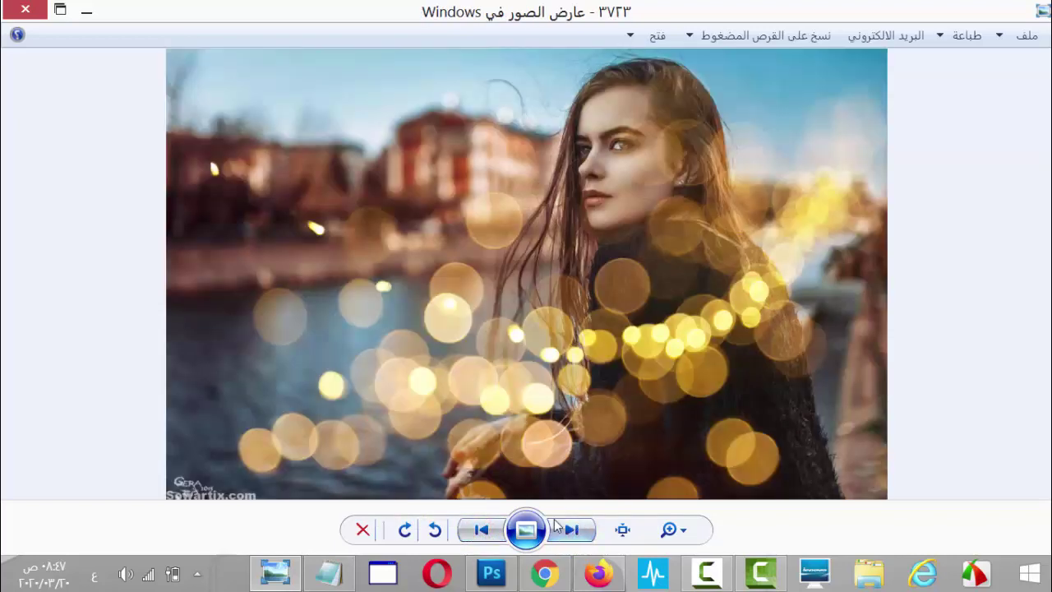
pyautogui.click(485, 533)
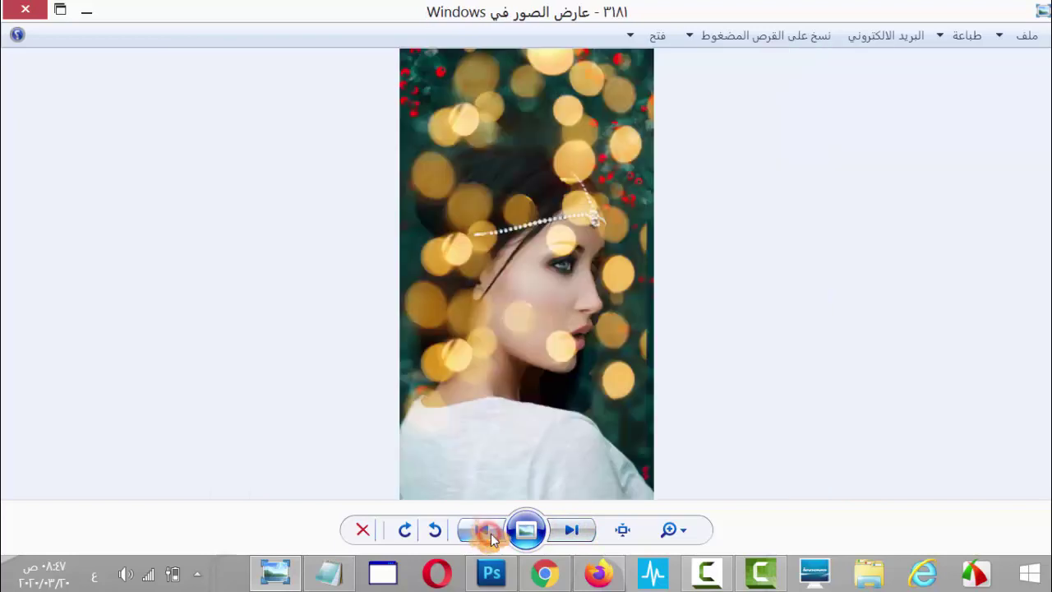
pyautogui.click(574, 533)
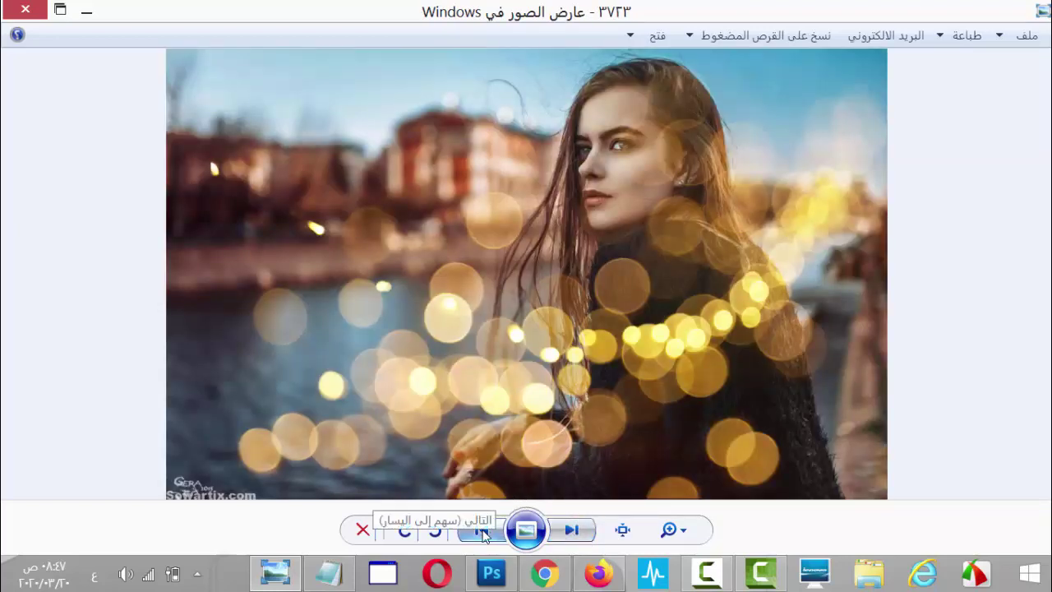
pyautogui.click(483, 533)
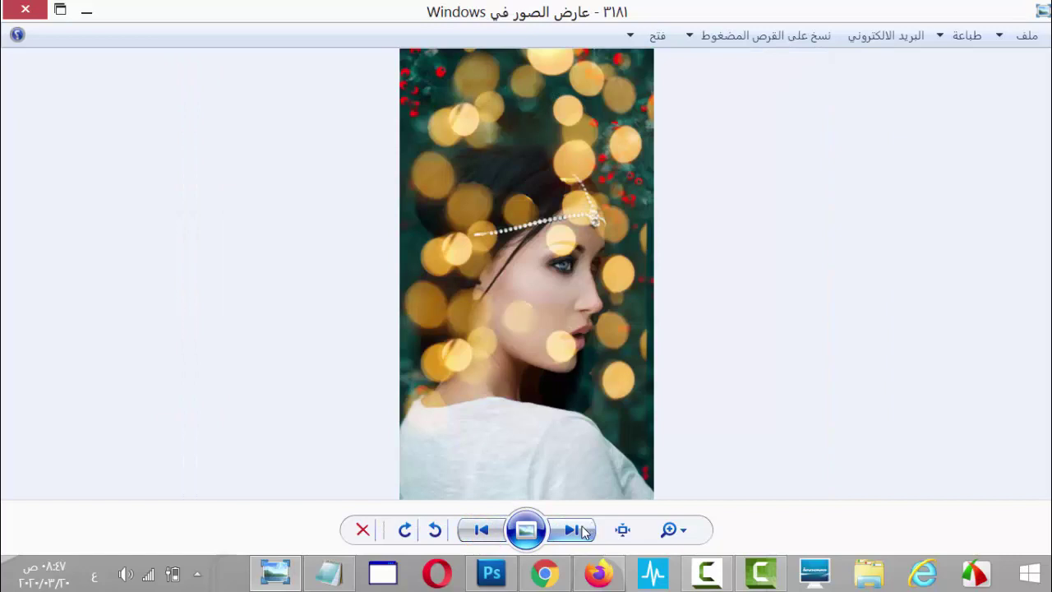
pyautogui.click(584, 532)
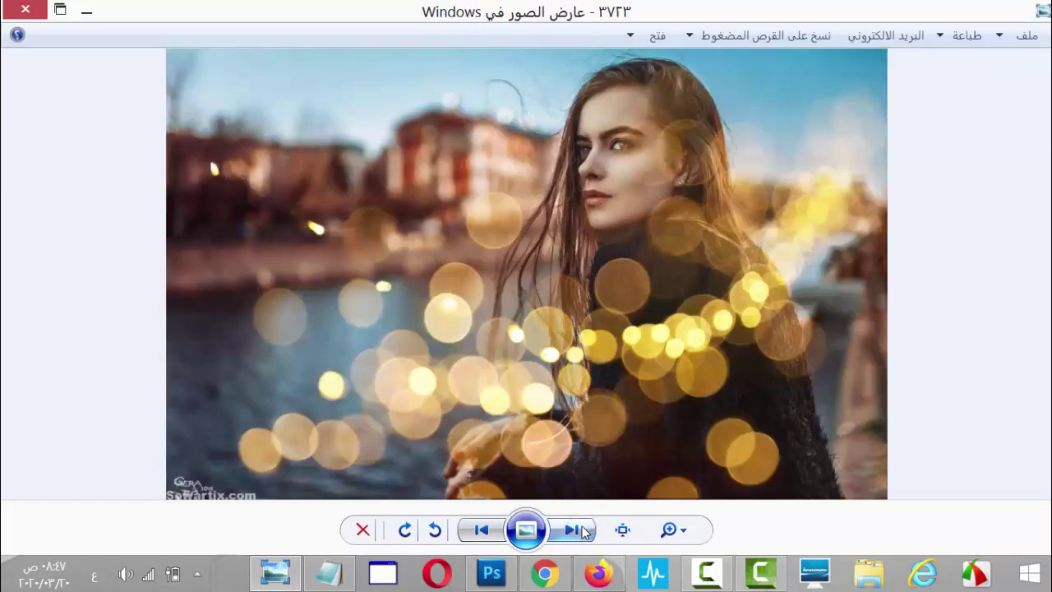
pyautogui.click(485, 531)
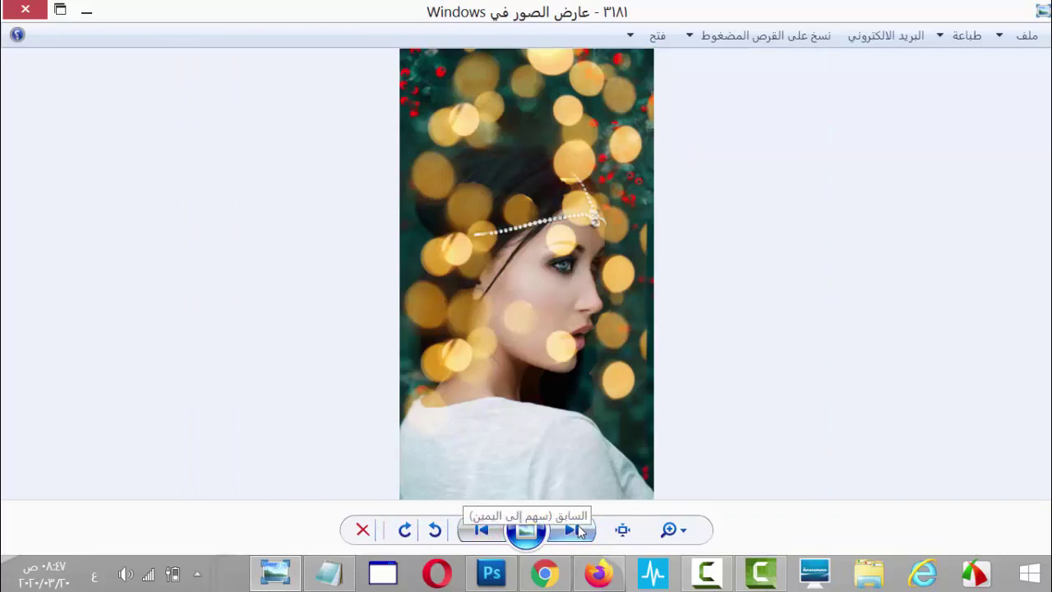
pyautogui.click(575, 531)
pyautogui.click(490, 530)
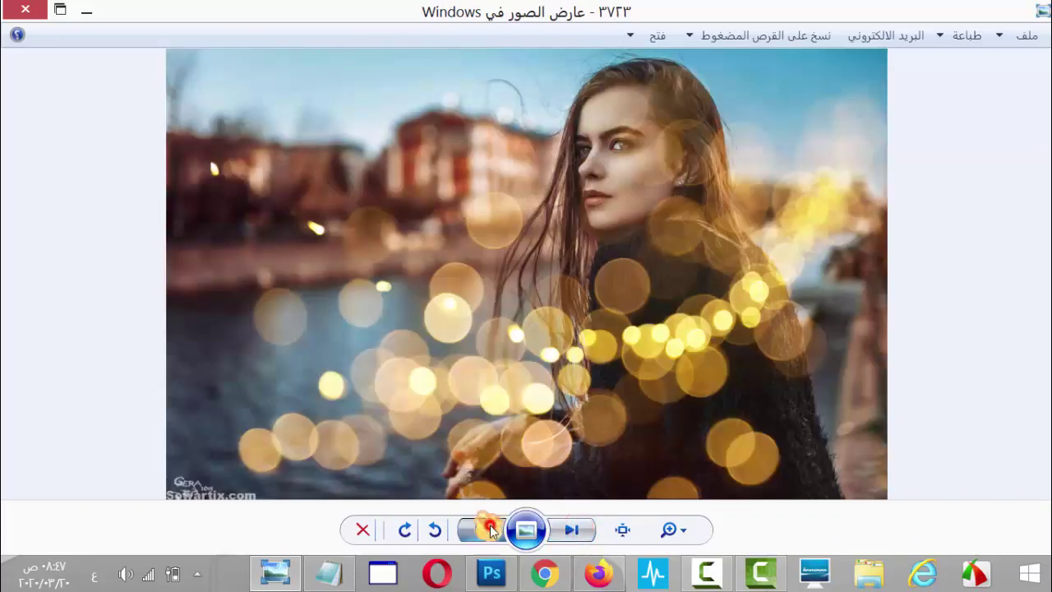
pyautogui.click(574, 531)
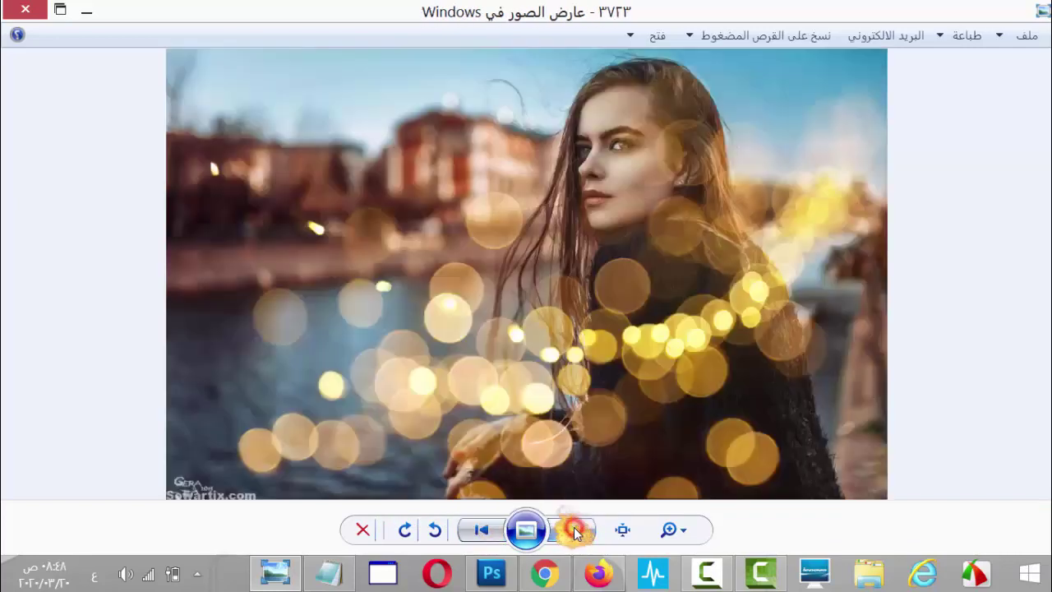
pyautogui.click(490, 531)
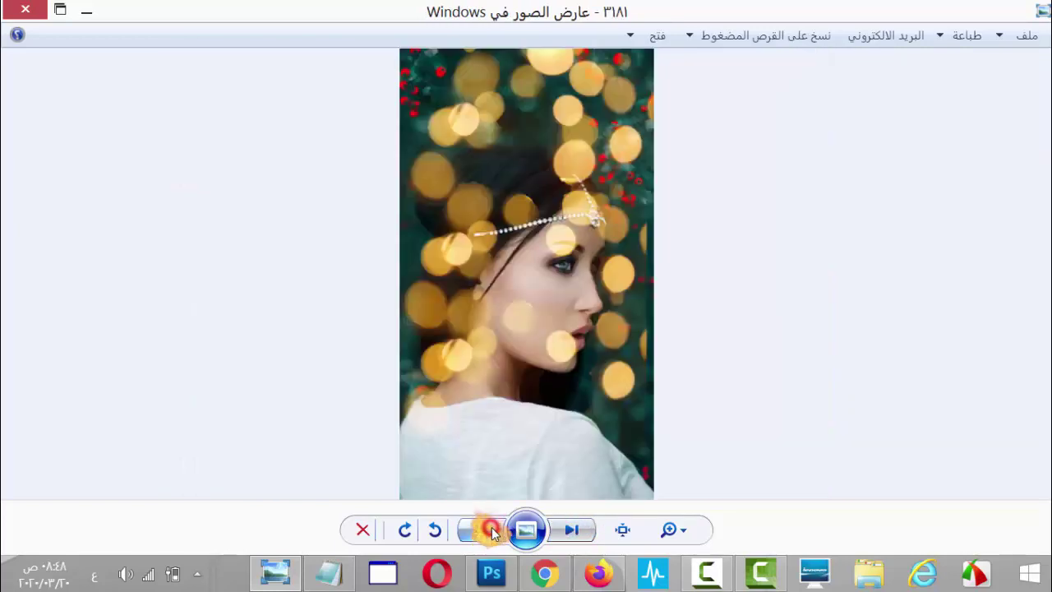
pyautogui.click(574, 533)
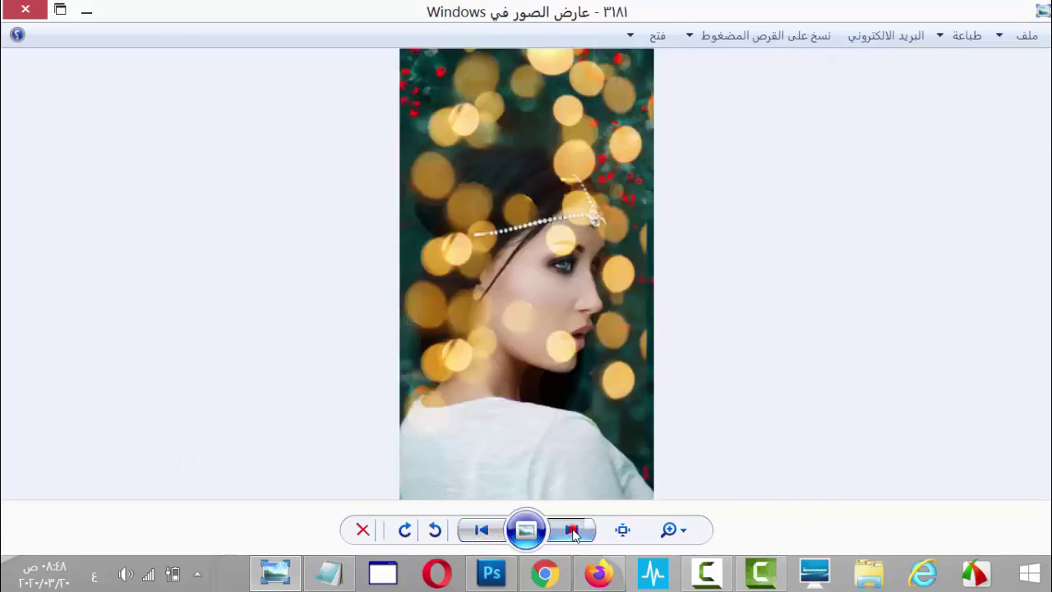